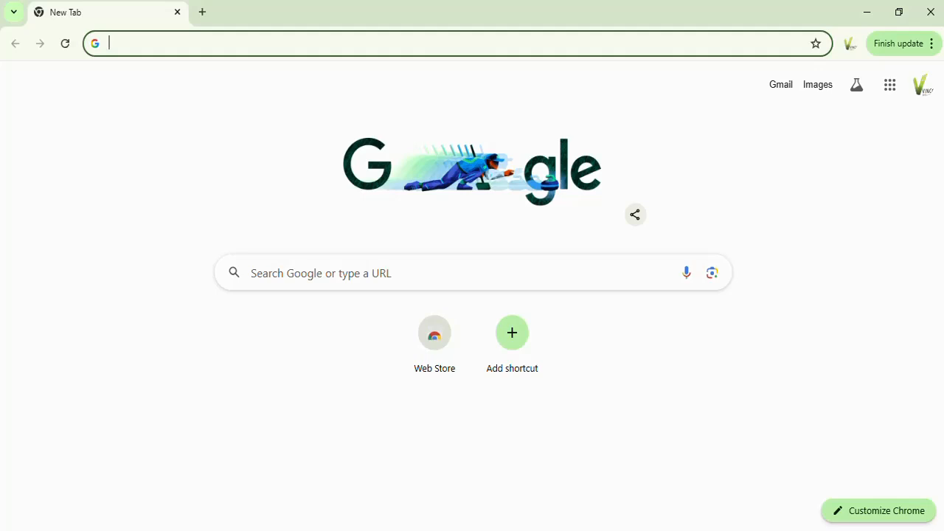
Step: Search the web for "google forms" and open the Google Forms home page from the results
{"action": "type", "text": "goog"}
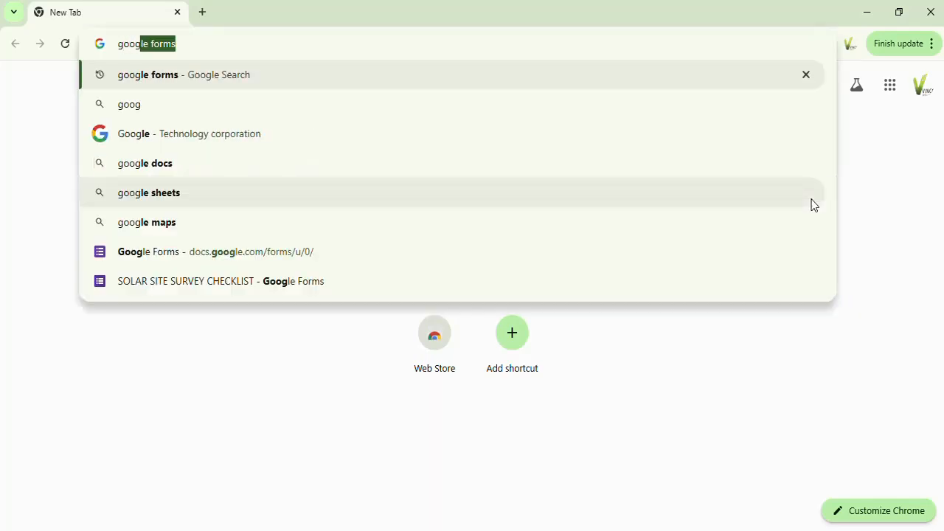
{"action": "type", "text": "le for"}
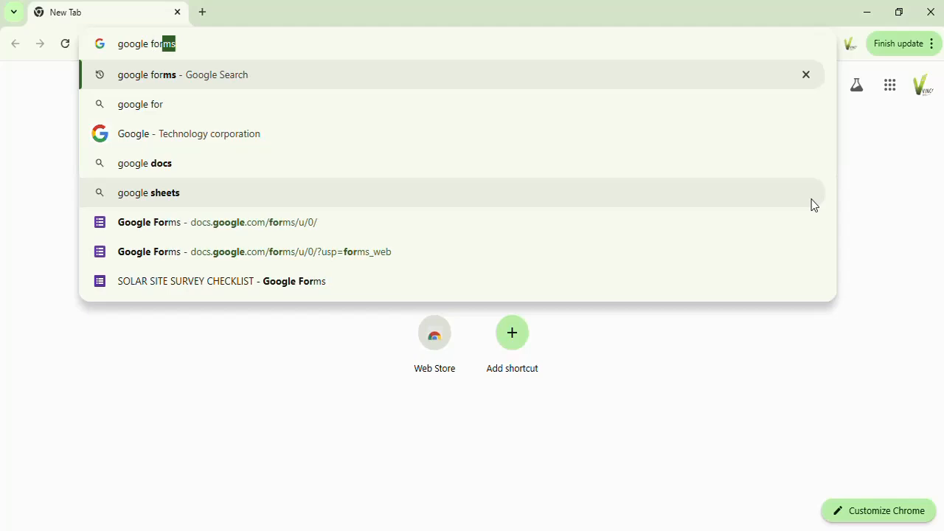
{"action": "type", "text": "ms"}
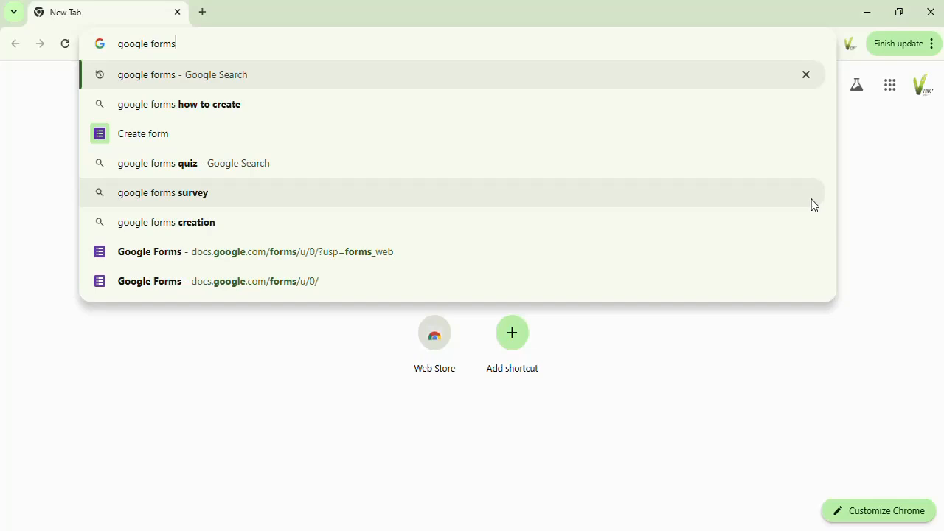
{"action": "key", "text": "Return"}
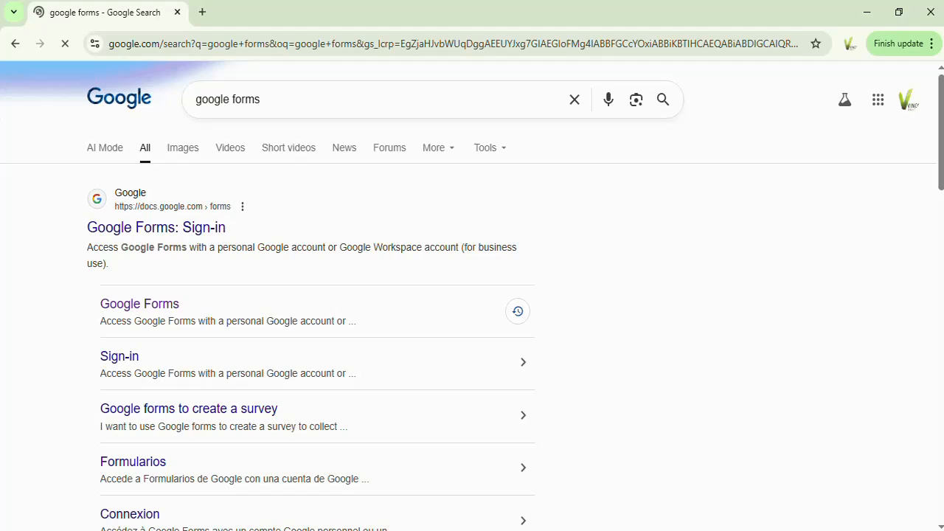
{"action": "mouse_move", "coordinate": [940, 112]}
{"action": "left_mouse_down"}
{"action": "mouse_move", "coordinate": [941, 146]}
{"action": "mouse_move", "coordinate": [940, 103]}
{"action": "left_mouse_up"}
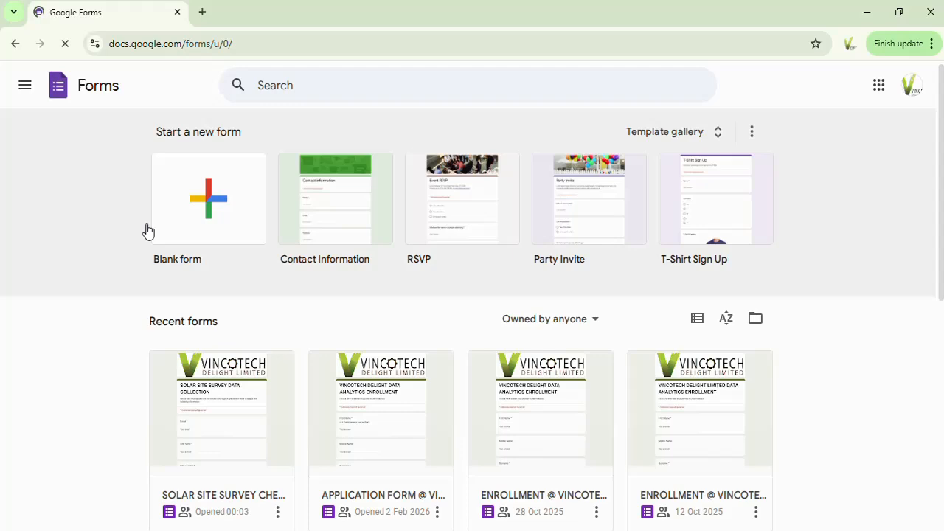
Step: Go back through the search results to the empty new tab page
{"action": "left_click", "coordinate": [67, 46]}
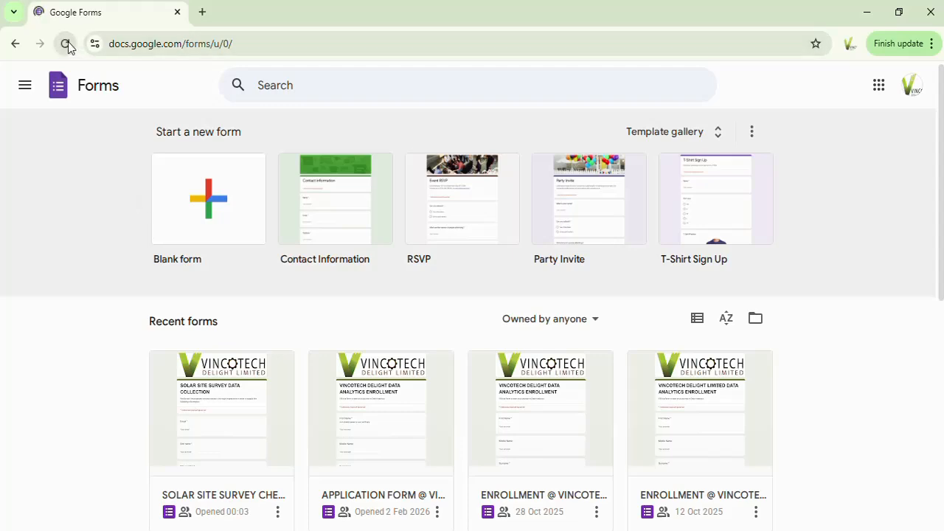
{"action": "left_click", "coordinate": [17, 46]}
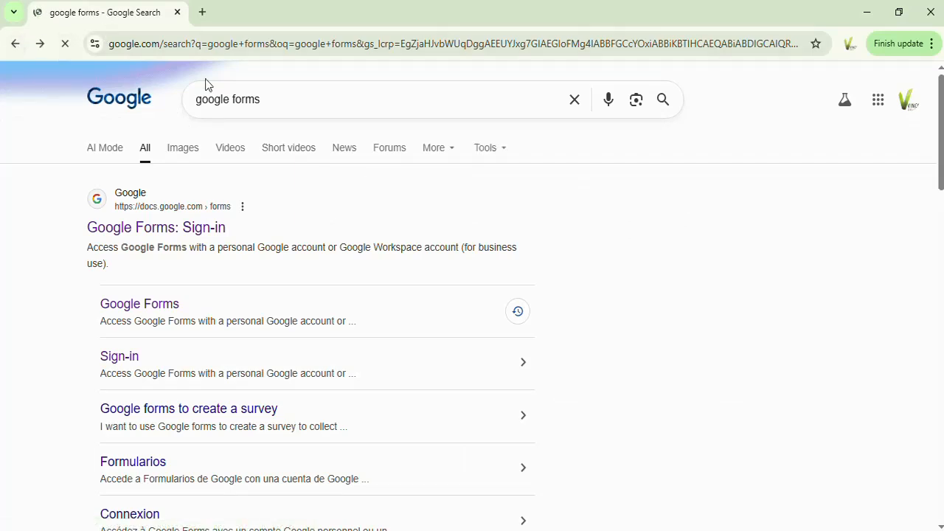
{"action": "key", "text": "alt+Left"}
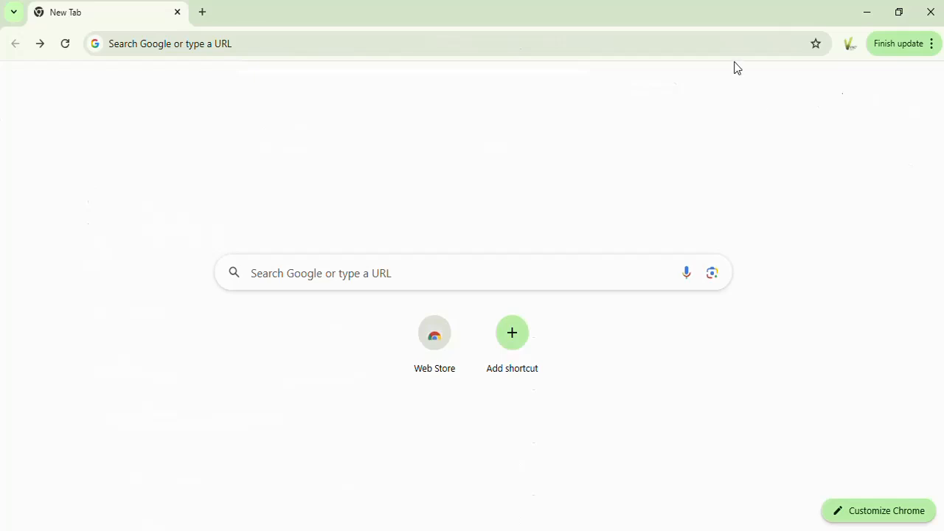
Step: Rerun the recent "google forms" search and open Forms from the list of Google apps
{"action": "left_click", "coordinate": [403, 38]}
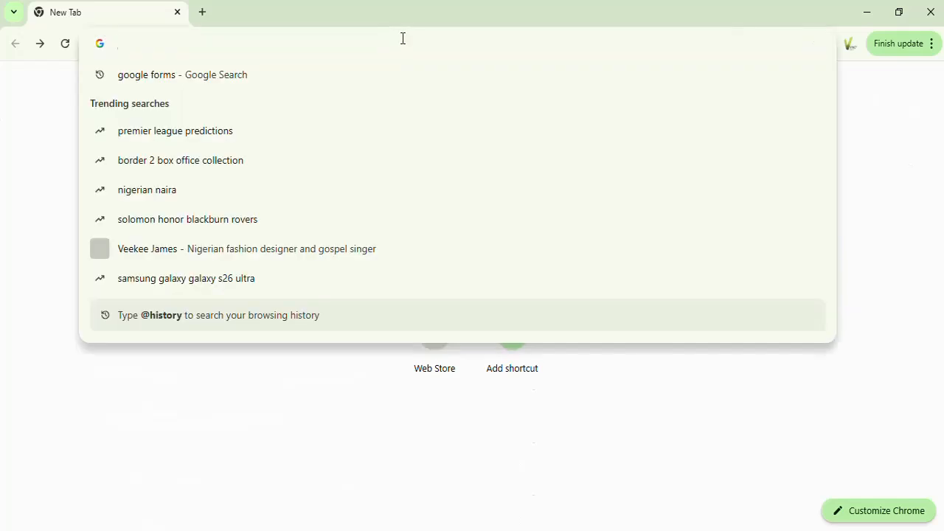
{"action": "left_click", "coordinate": [169, 77]}
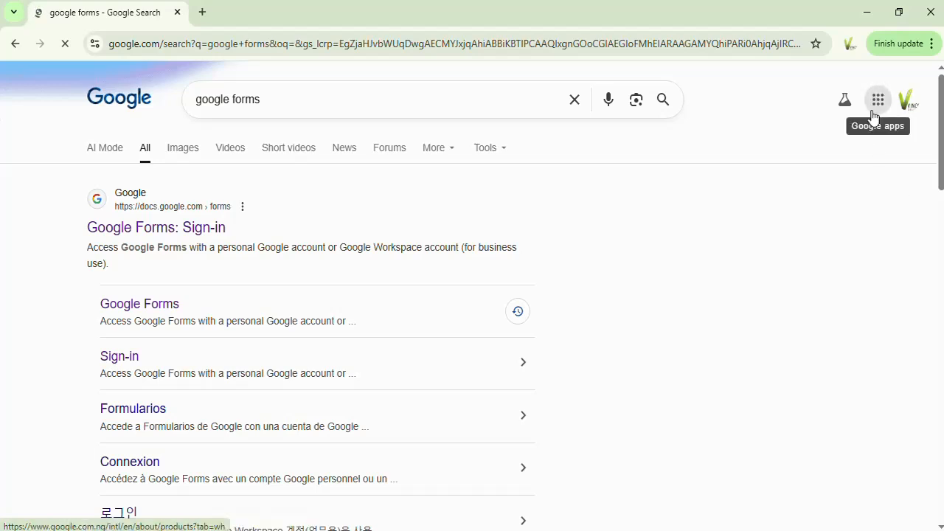
{"action": "left_click", "coordinate": [879, 102]}
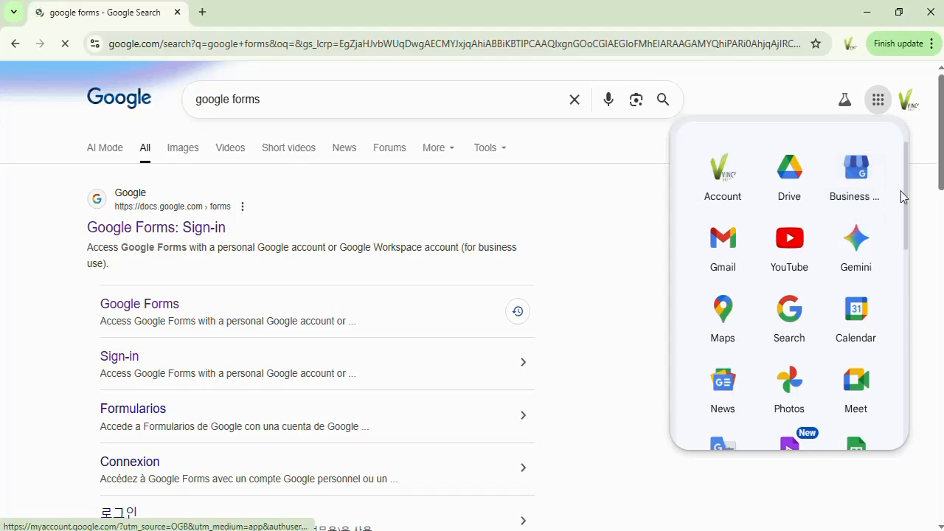
{"action": "left_click_drag", "start_coordinate": [905, 182], "coordinate": [905, 259]}
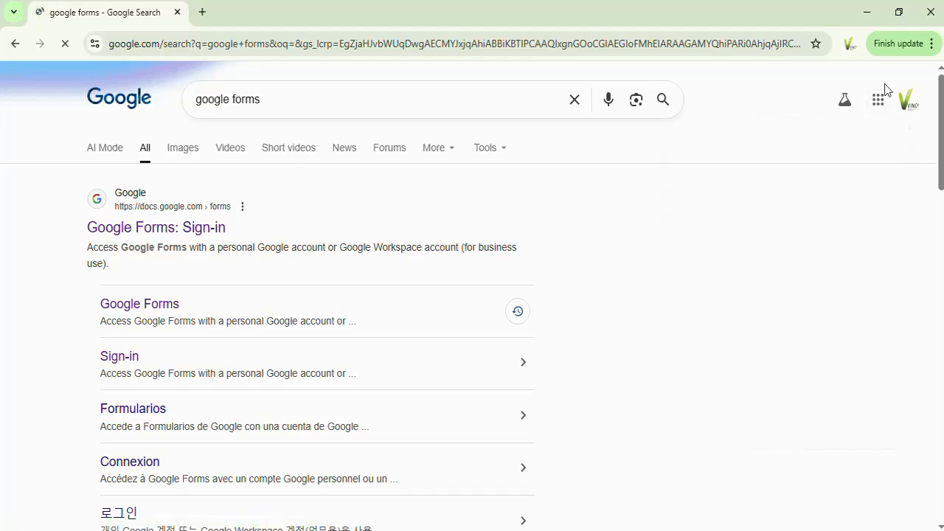
{"action": "left_click", "coordinate": [878, 102]}
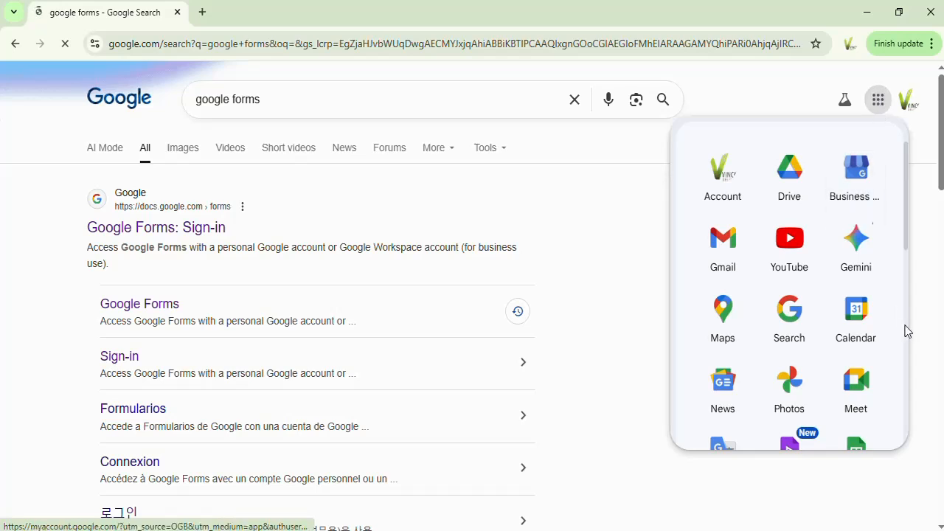
{"action": "scroll", "coordinate": [907, 331], "scroll_direction": "down", "scroll_amount": 8}
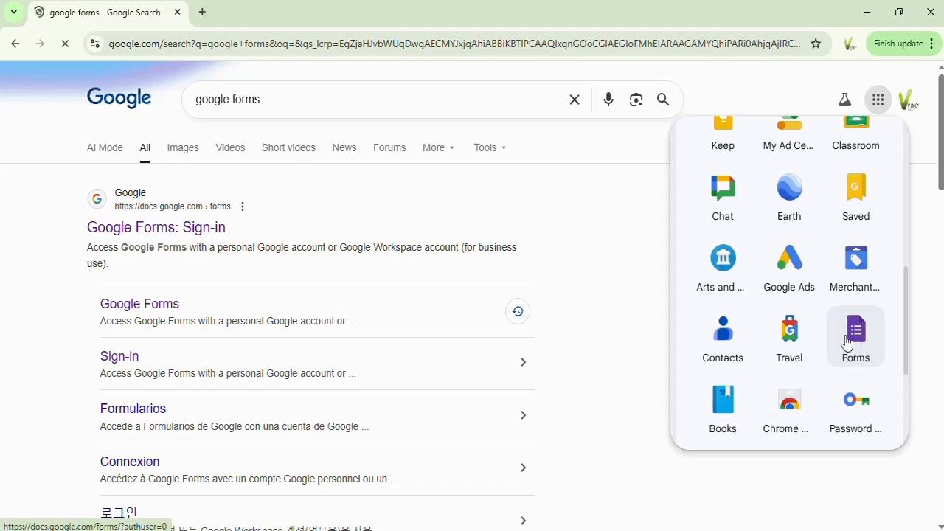
{"action": "left_click", "coordinate": [847, 341]}
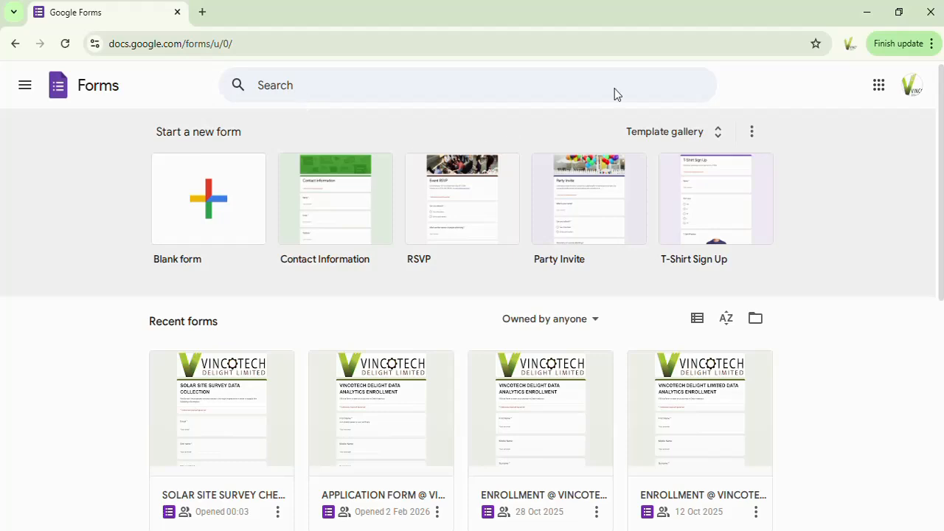
Step: Open the full template gallery and examine the Personal, Work and Education form templates
{"action": "left_click", "coordinate": [717, 139]}
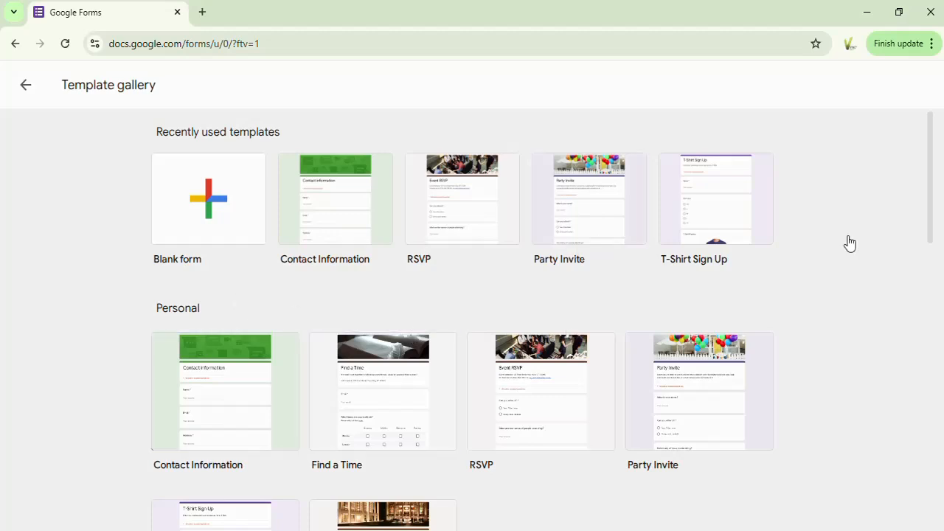
{"action": "left_click_drag", "start_coordinate": [932, 184], "coordinate": [932, 218]}
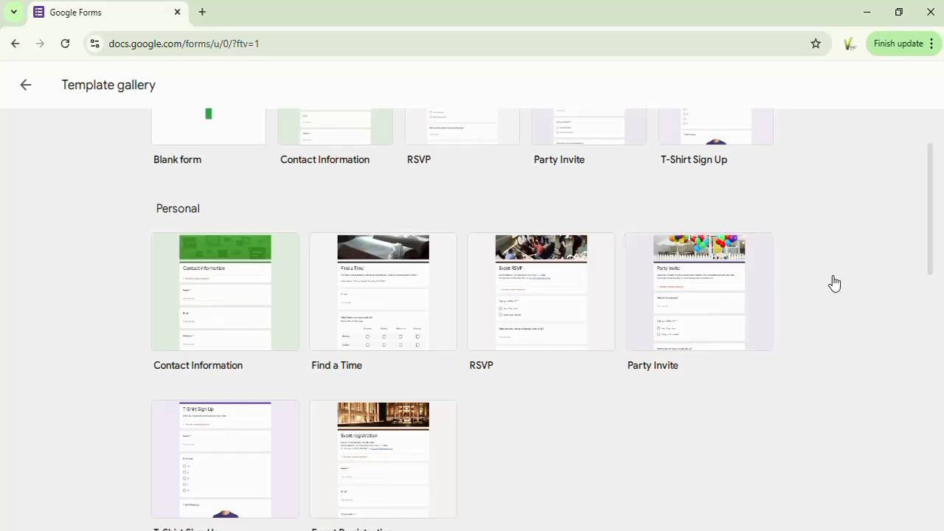
{"action": "left_click_drag", "start_coordinate": [933, 227], "coordinate": [936, 351]}
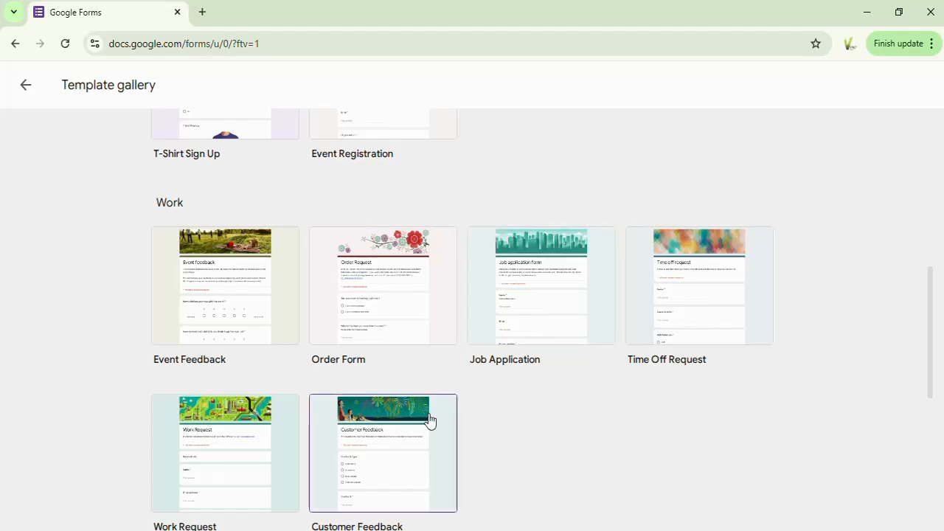
{"action": "left_click_drag", "start_coordinate": [929, 288], "coordinate": [932, 342]}
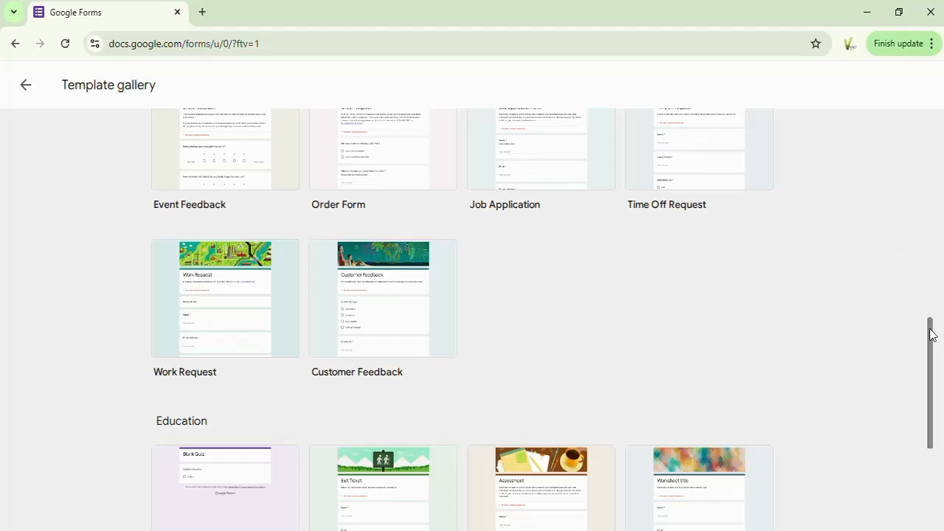
{"action": "left_click_drag", "start_coordinate": [929, 335], "coordinate": [939, 385]}
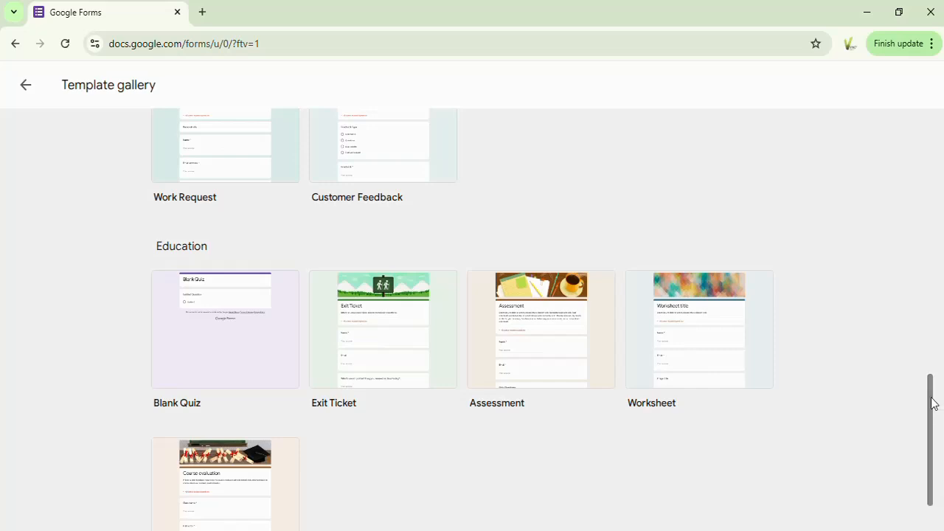
{"action": "left_click_drag", "start_coordinate": [932, 402], "coordinate": [936, 445]}
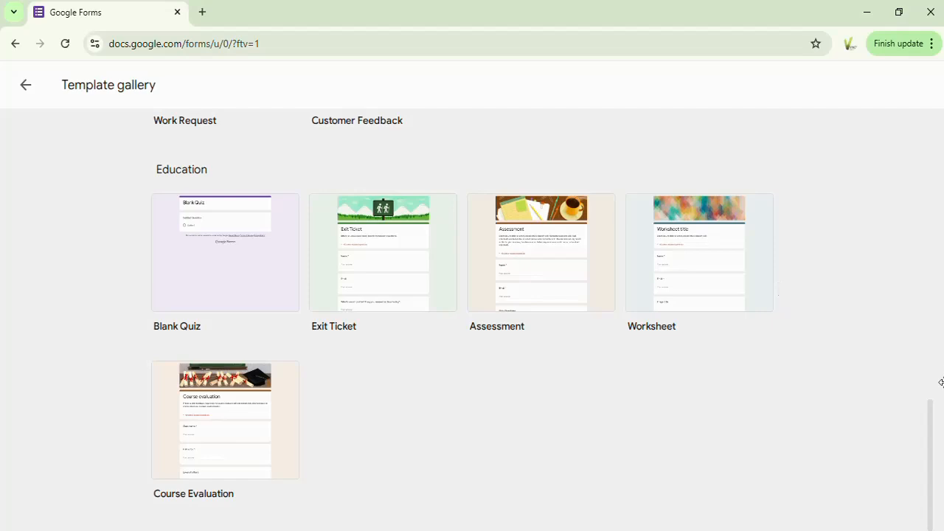
{"action": "scroll", "coordinate": [932, 301], "scroll_direction": "up", "scroll_amount": 3}
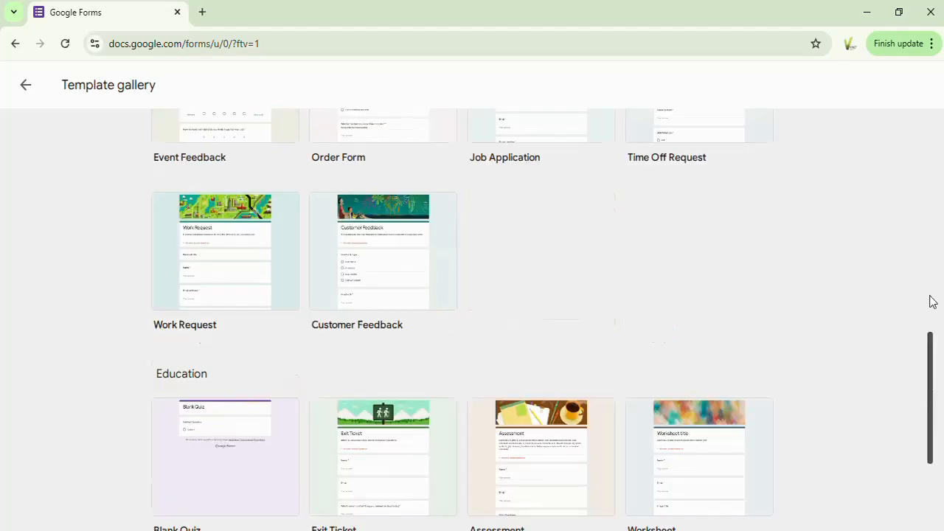
{"action": "scroll", "coordinate": [931, 301], "scroll_direction": "up", "scroll_amount": 6}
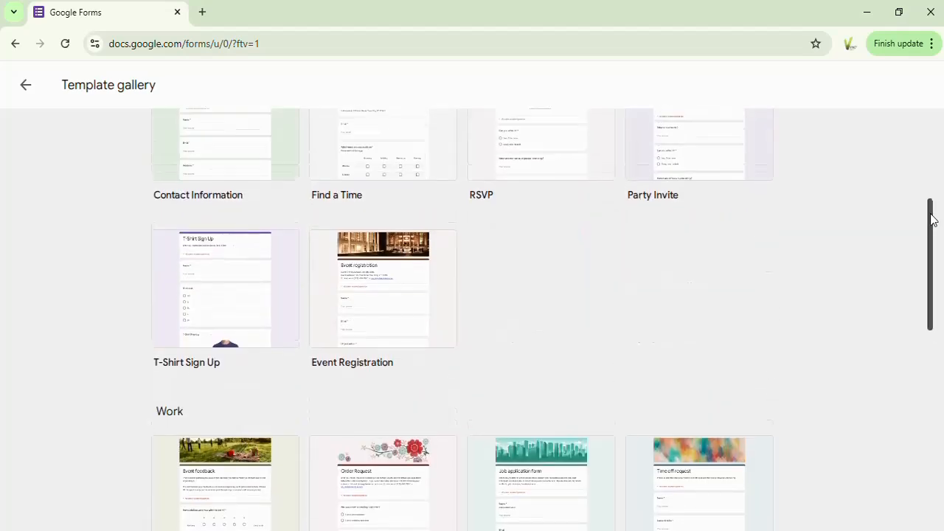
{"action": "left_click_drag", "start_coordinate": [932, 219], "coordinate": [932, 105]}
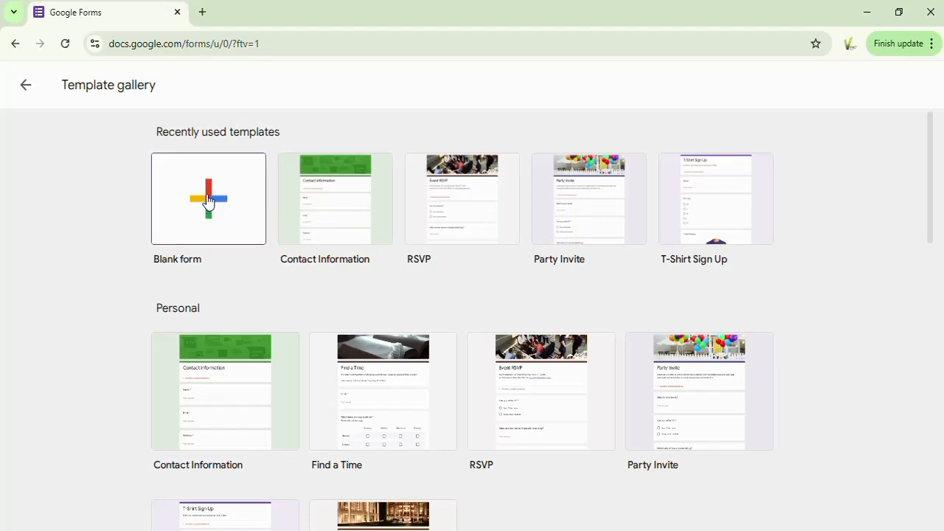
Step: Create a blank form and name it "My New Form"
{"action": "left_click", "coordinate": [208, 200]}
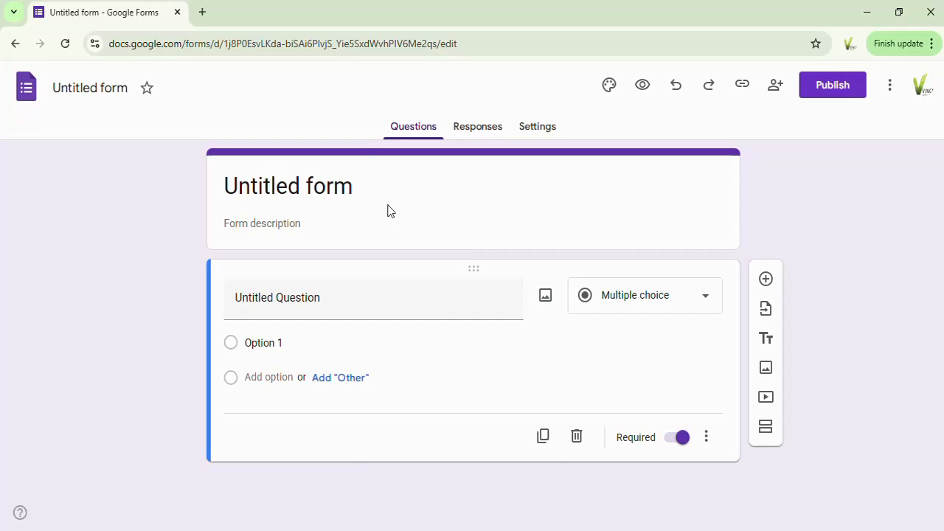
{"action": "left_click", "coordinate": [89, 91]}
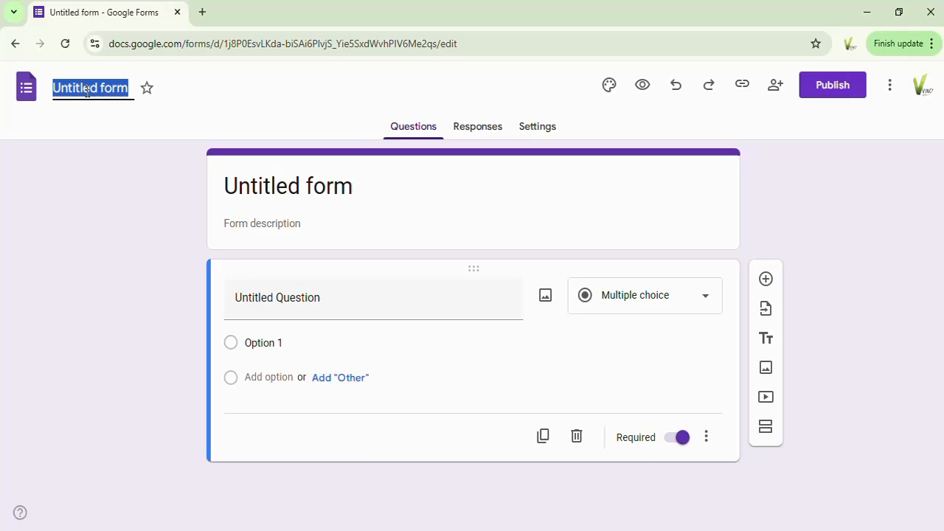
{"action": "type", "text": "My"}
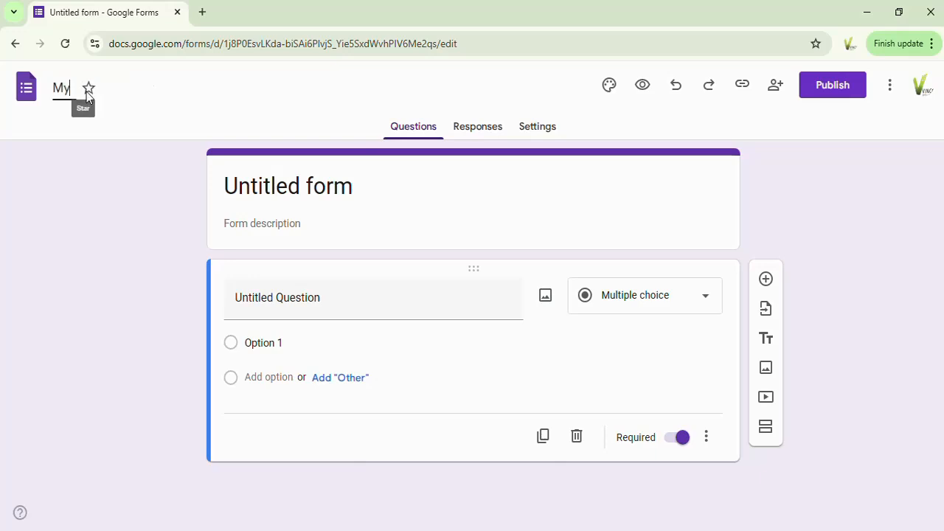
{"action": "type", "text": " New "}
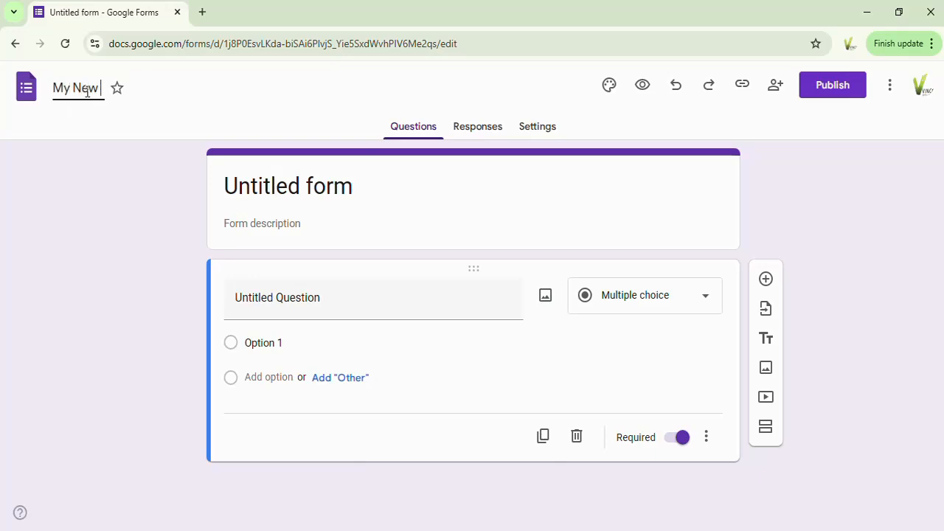
{"action": "type", "text": "Form"}
{"action": "left_click", "coordinate": [161, 223]}
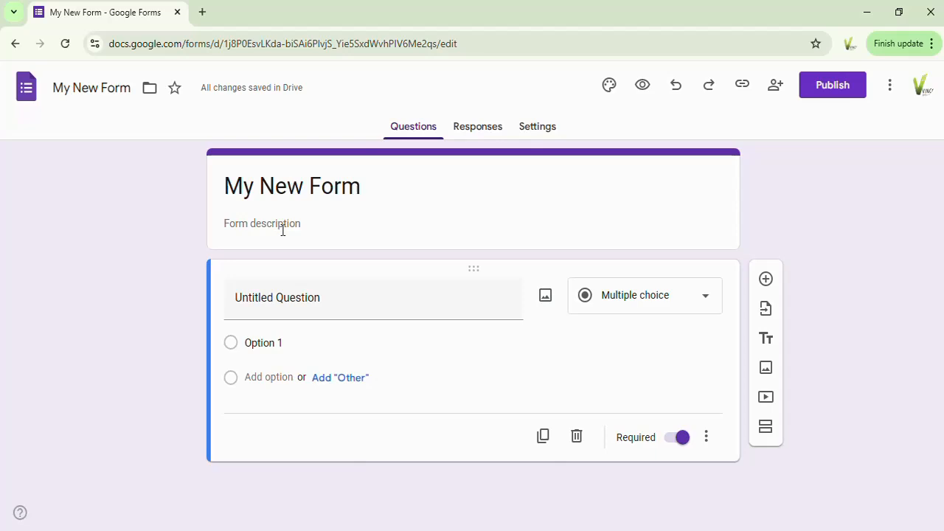
Step: Set the form description to "This form collects the Biodata of our staff"
{"action": "left_click", "coordinate": [241, 225]}
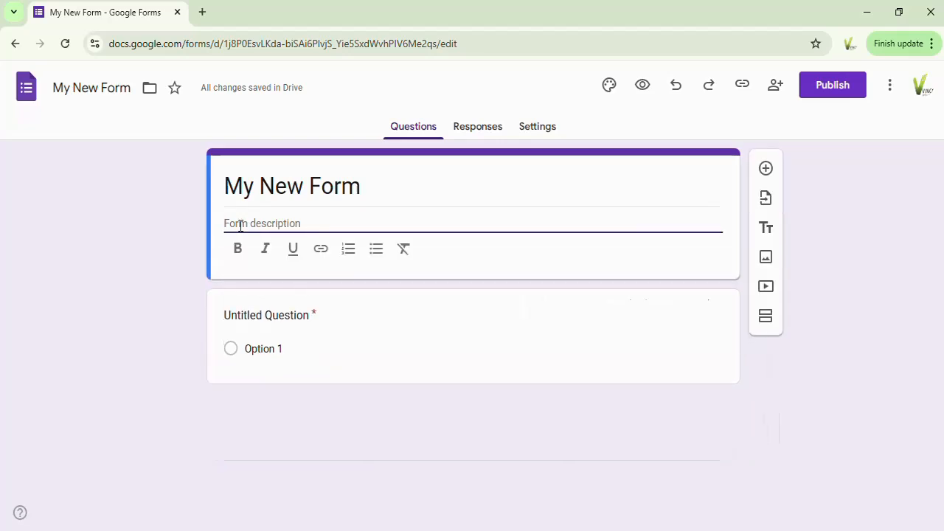
{"action": "type", "text": "This"}
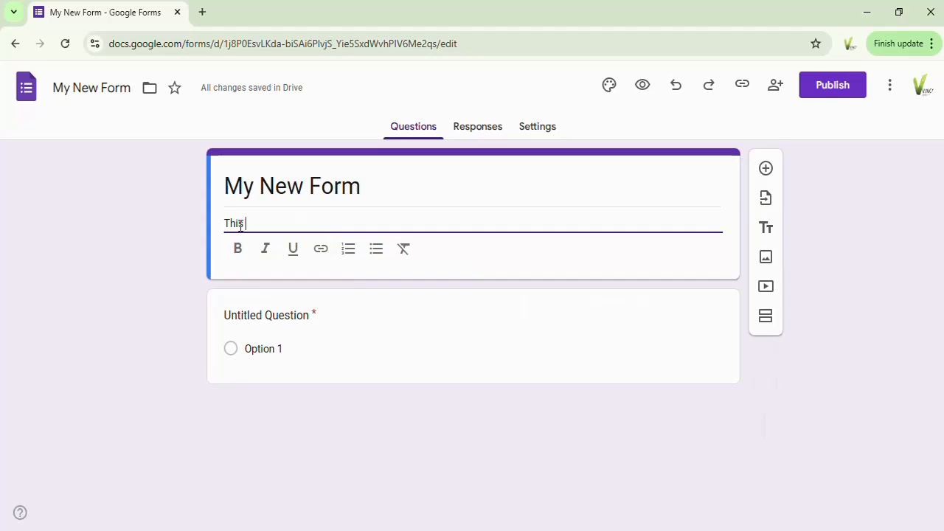
{"action": "type", "text": " form c"}
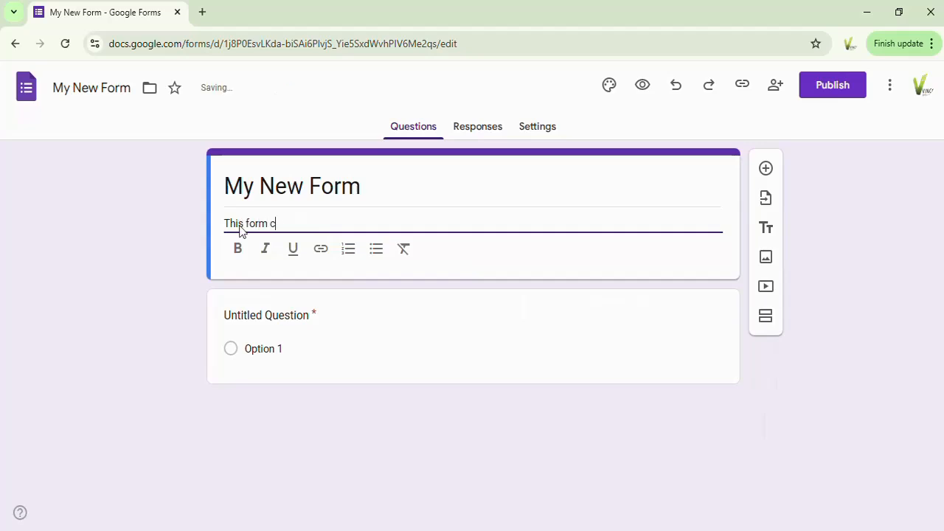
{"action": "type", "text": "ollects "}
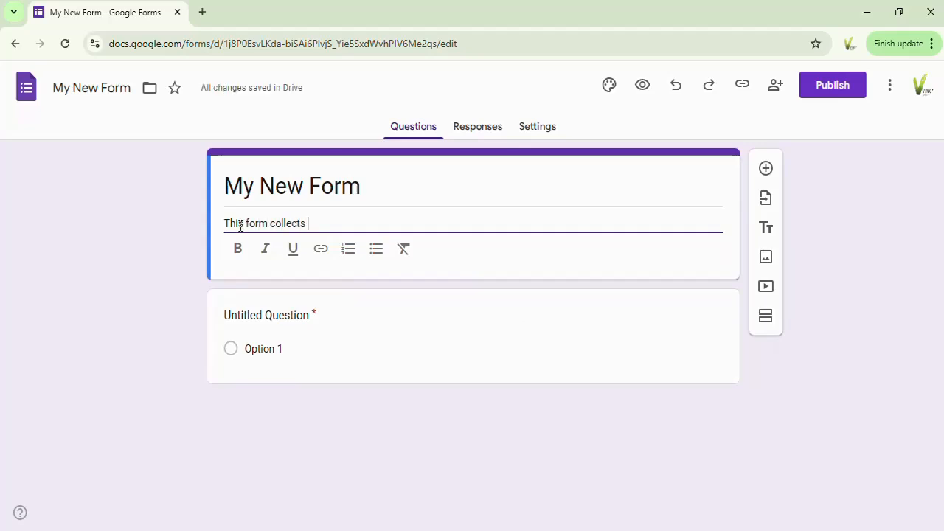
{"action": "type", "text": "the "}
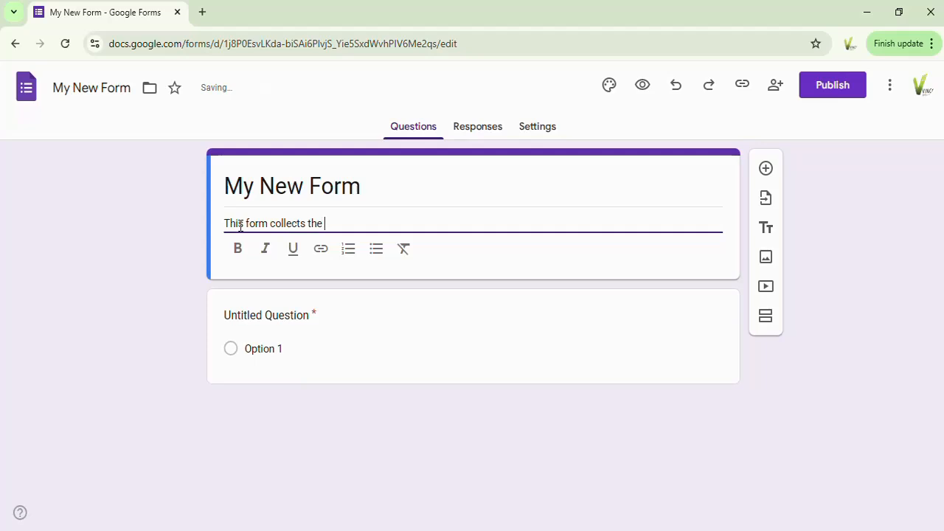
{"action": "type", "text": "Biodara"}
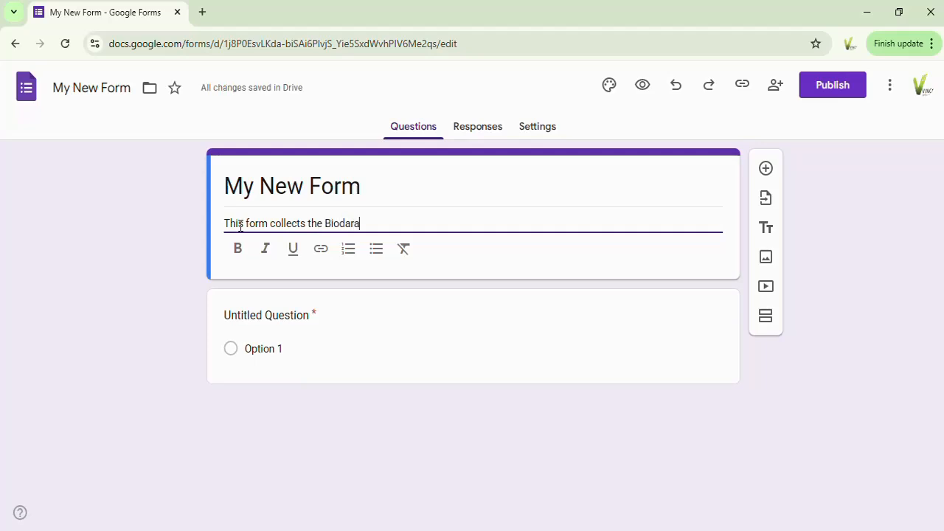
{"action": "key", "text": "BackSpace"}
{"action": "key", "text": "BackSpace"}
{"action": "type", "text": "ta "}
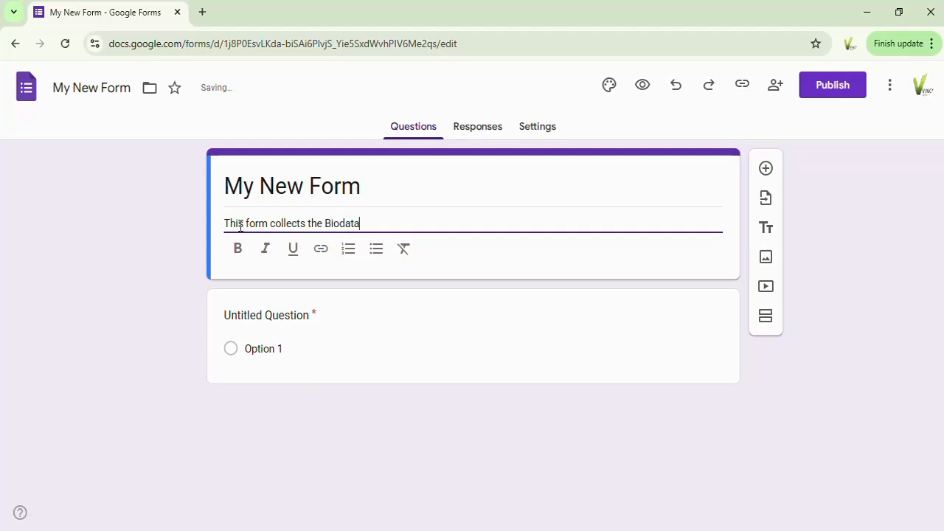
{"action": "type", "text": "of our staff"}
{"action": "left_click", "coordinate": [440, 204]}
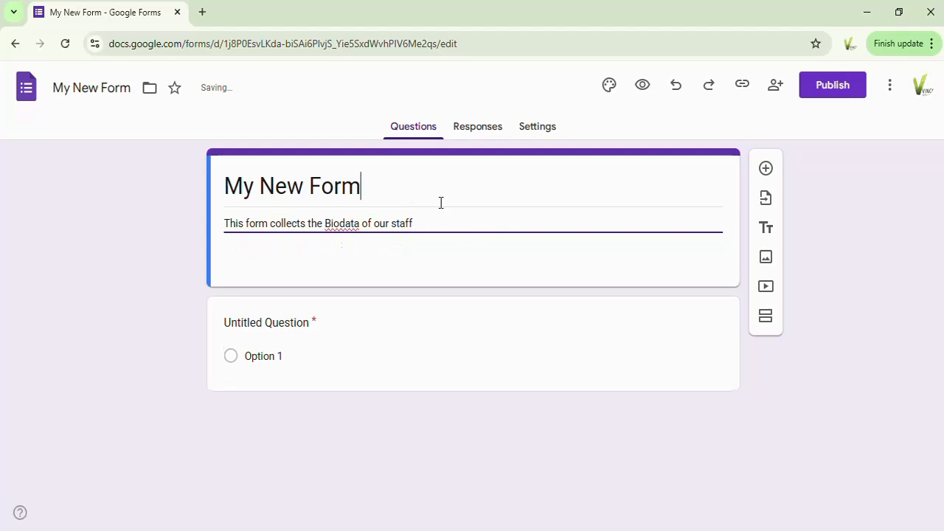
{"action": "left_click", "coordinate": [285, 150]}
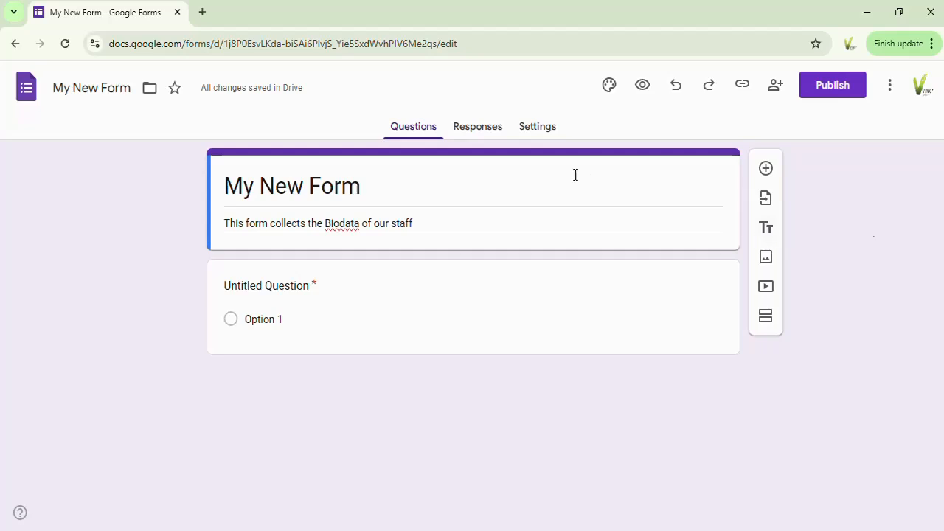
Step: Add a title and description block directly below the form header
{"action": "left_click", "coordinate": [768, 231]}
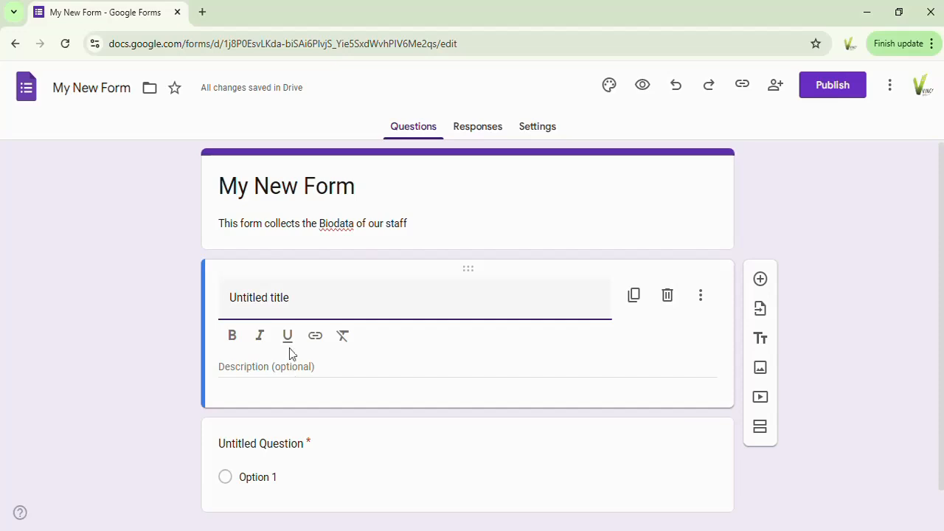
Step: Try bold, italic and underline on the form title, clearing them before making it bold and underlined only
{"action": "left_click", "coordinate": [269, 191]}
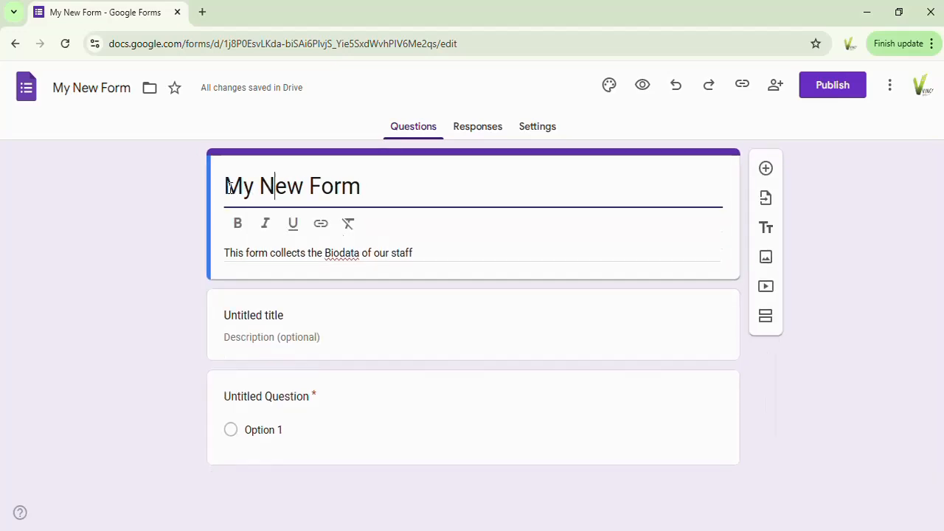
{"action": "left_click_drag", "start_coordinate": [228, 187], "coordinate": [379, 204]}
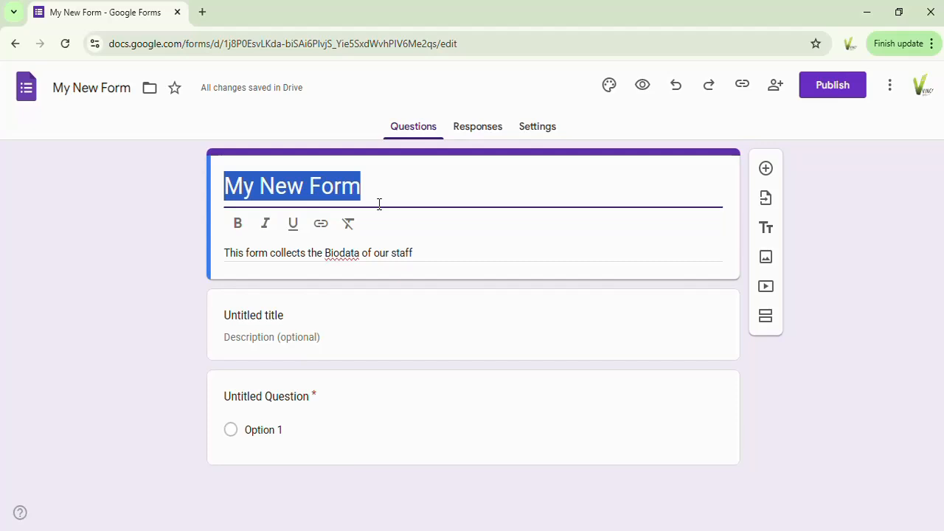
{"action": "left_click", "coordinate": [238, 225]}
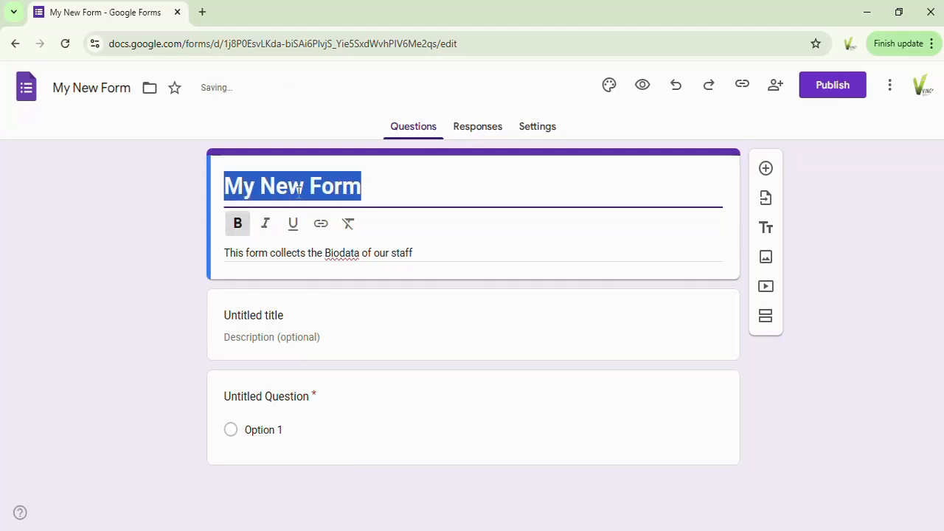
{"action": "left_click", "coordinate": [238, 225]}
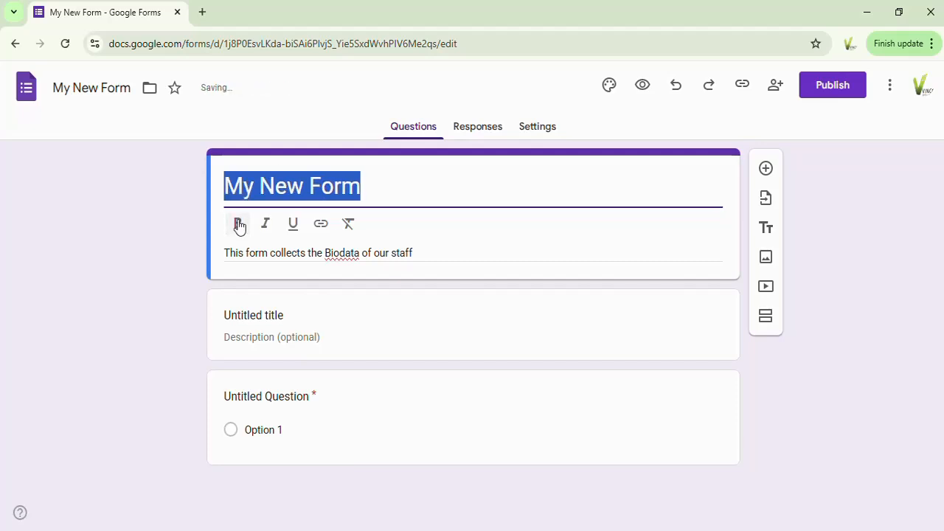
{"action": "left_click", "coordinate": [238, 225]}
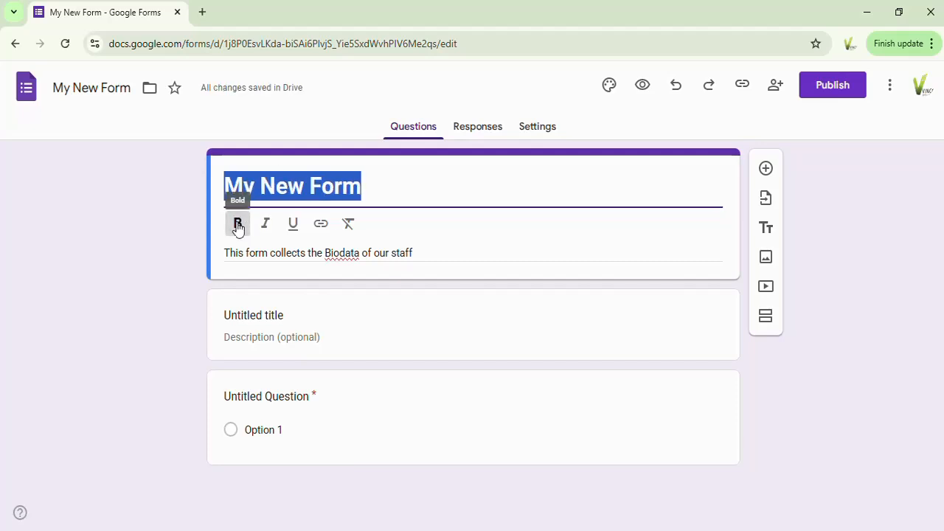
{"action": "left_click", "coordinate": [265, 225]}
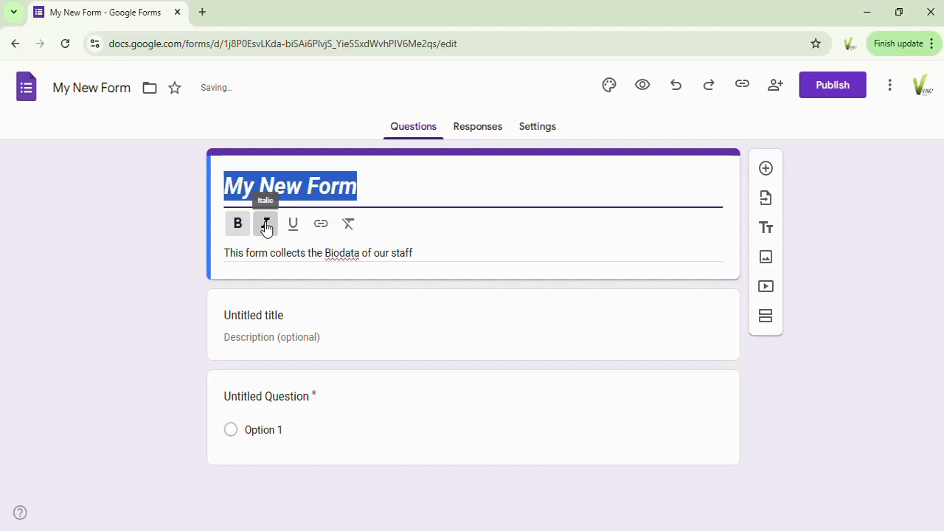
{"action": "left_click", "coordinate": [293, 225]}
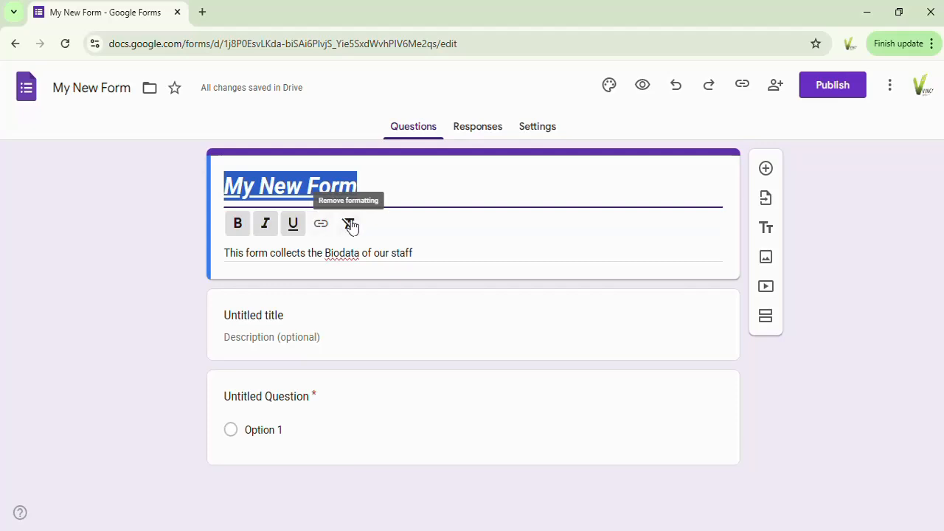
{"action": "left_click", "coordinate": [348, 225]}
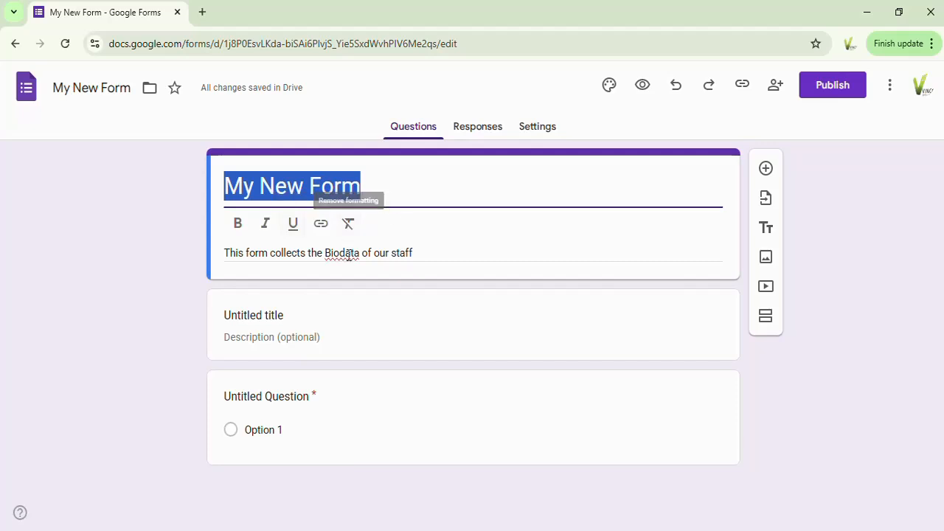
{"action": "left_click", "coordinate": [237, 226]}
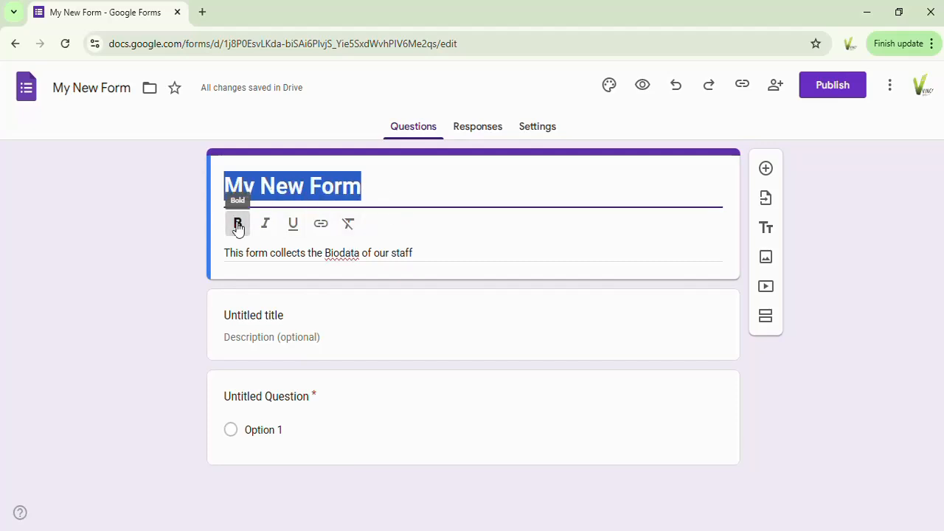
{"action": "left_click", "coordinate": [292, 226]}
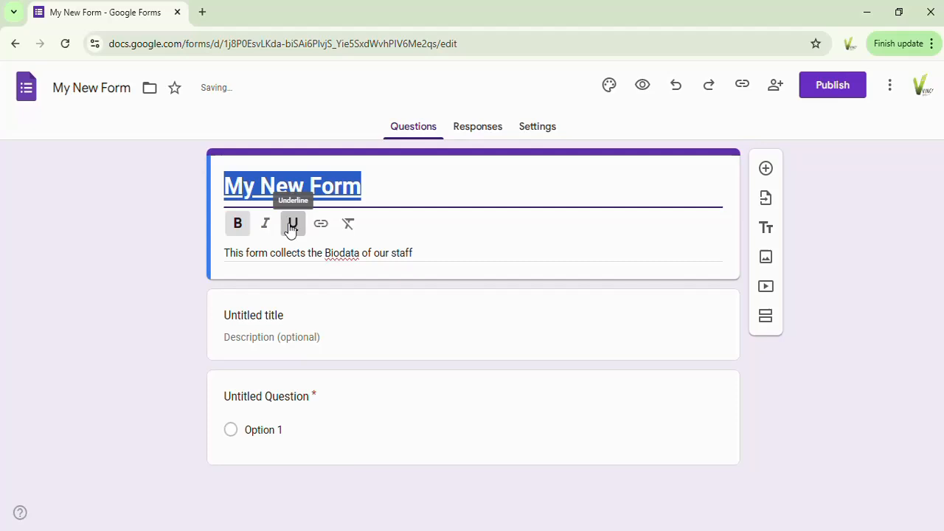
Step: Delete the untitled title and description block below the form header
{"action": "left_click", "coordinate": [347, 289]}
{"action": "left_click", "coordinate": [347, 290]}
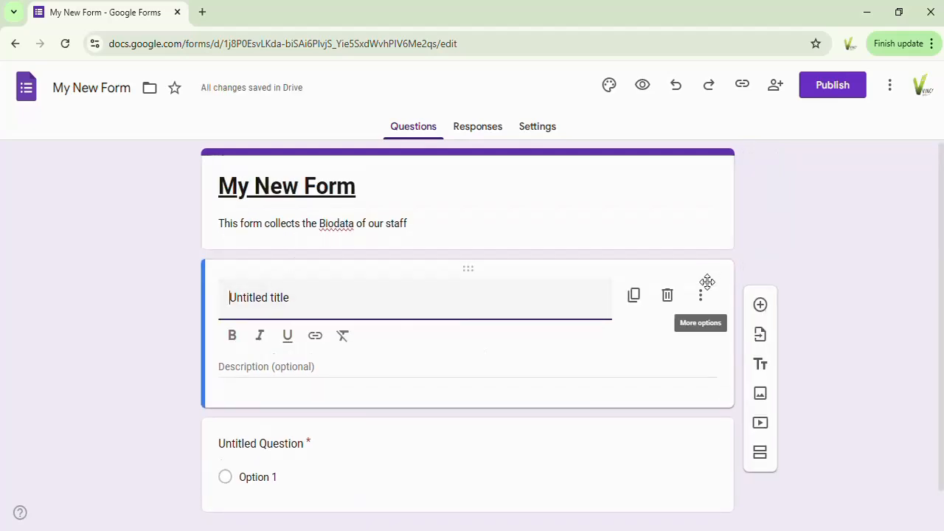
{"action": "left_click", "coordinate": [667, 295]}
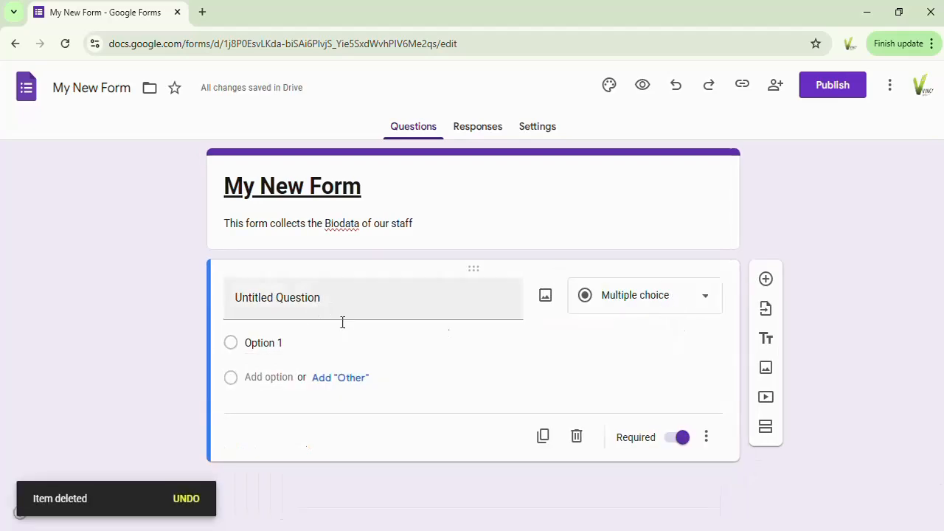
Step: Replace the untitled question's text with "Email Address"
{"action": "left_click", "coordinate": [291, 298]}
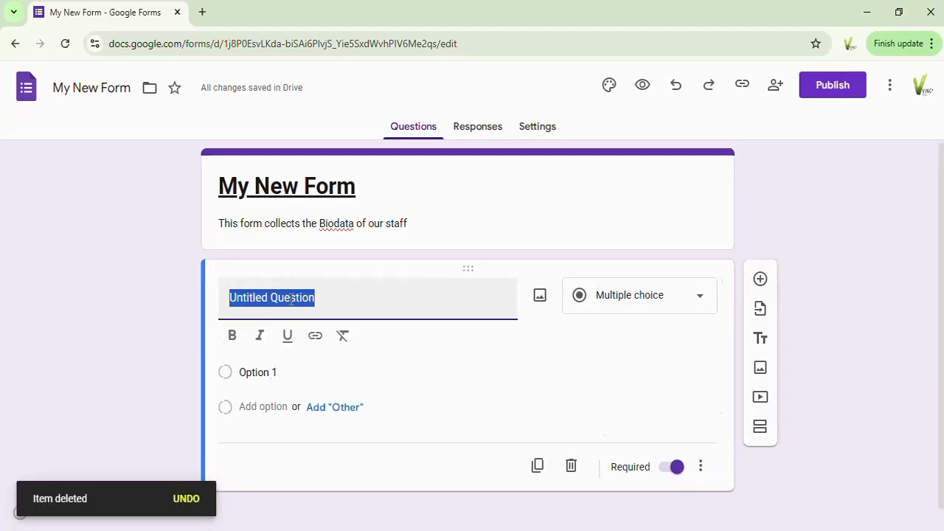
{"action": "type", "text": "E"}
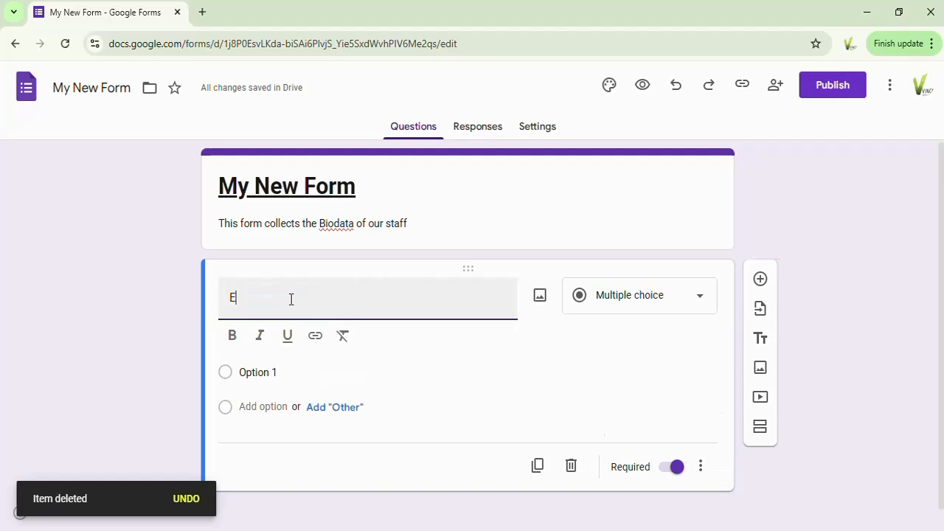
{"action": "type", "text": "mail"}
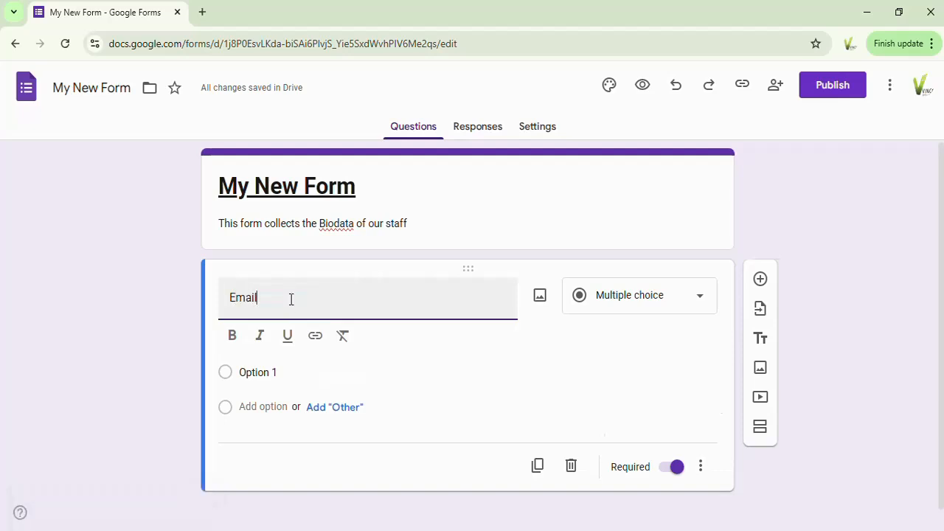
{"action": "type", "text": " Address"}
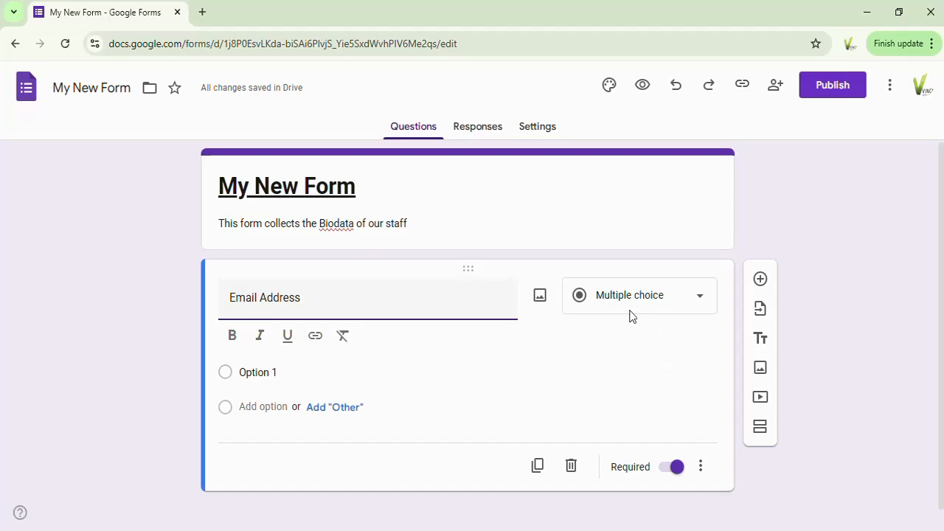
Step: Change the Email Address question's type to Short answer, and switch Required off and back on
{"action": "left_click", "coordinate": [701, 302]}
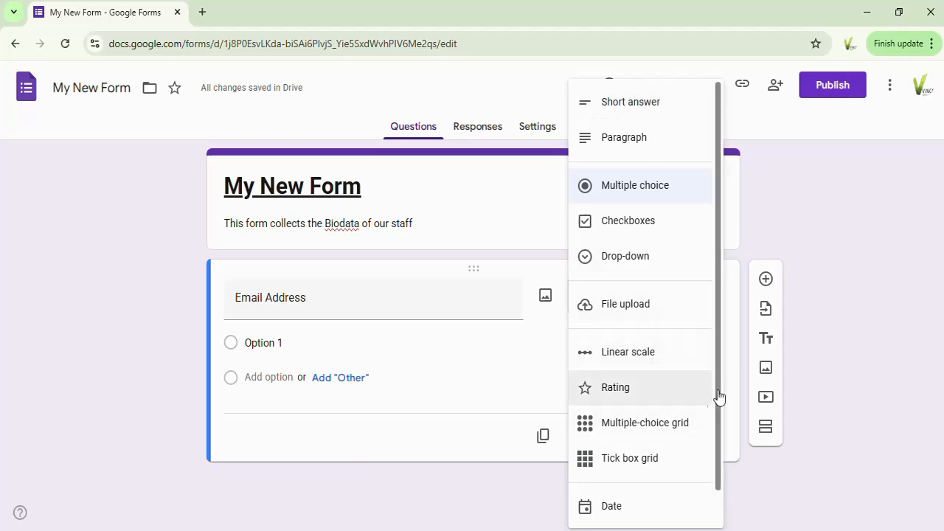
{"action": "left_click_drag", "start_coordinate": [717, 399], "coordinate": [703, 227]}
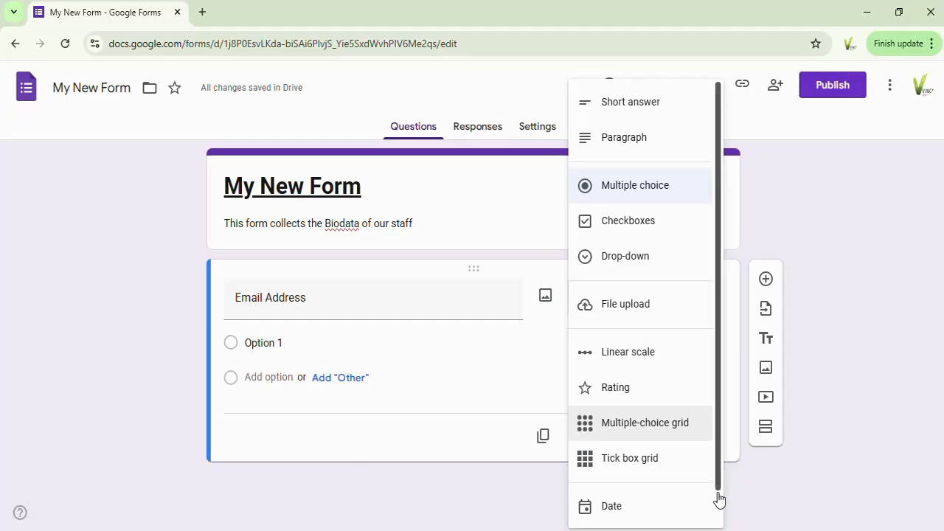
{"action": "scroll", "coordinate": [721, 511], "scroll_direction": "down", "scroll_amount": 1}
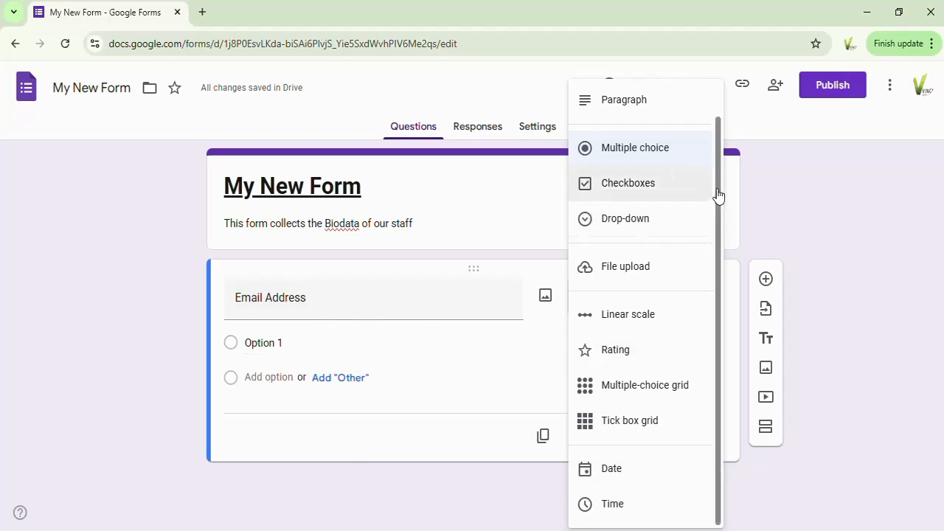
{"action": "left_click_drag", "start_coordinate": [719, 198], "coordinate": [718, 118]}
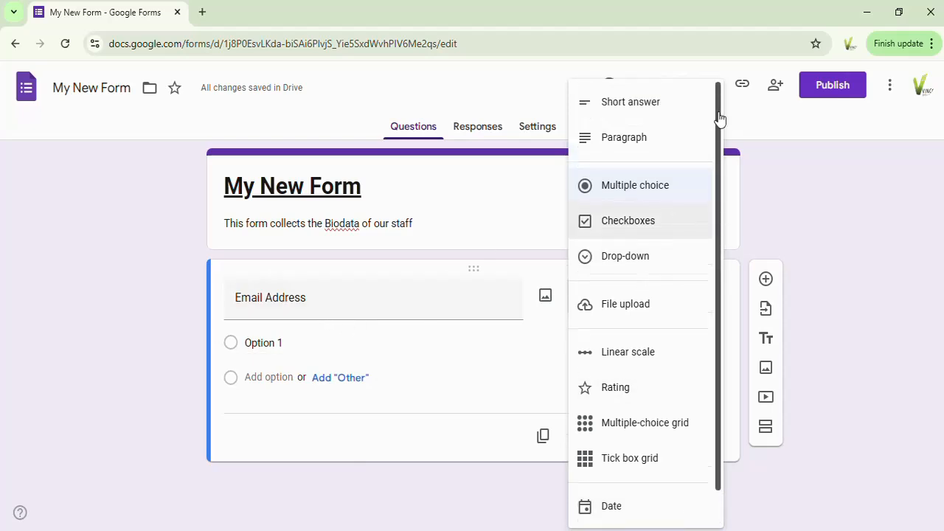
{"action": "left_click", "coordinate": [634, 104]}
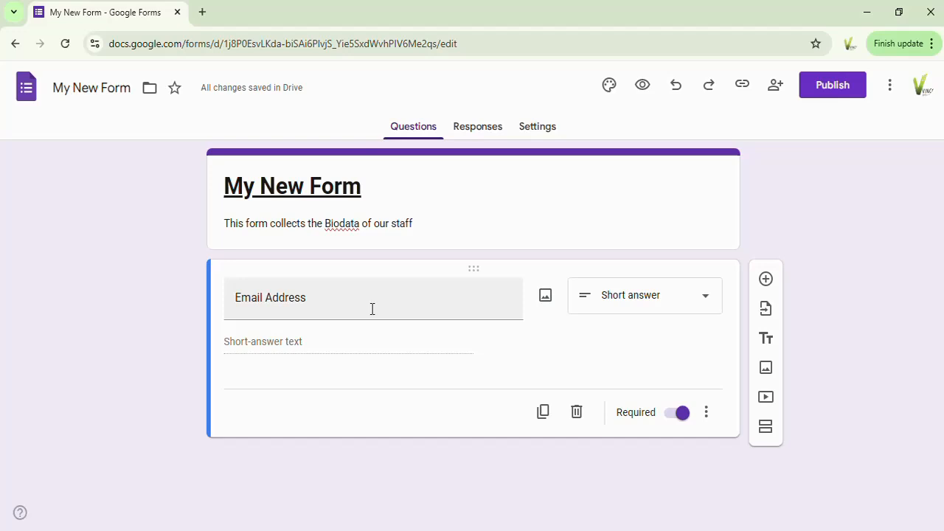
{"action": "left_click", "coordinate": [683, 414]}
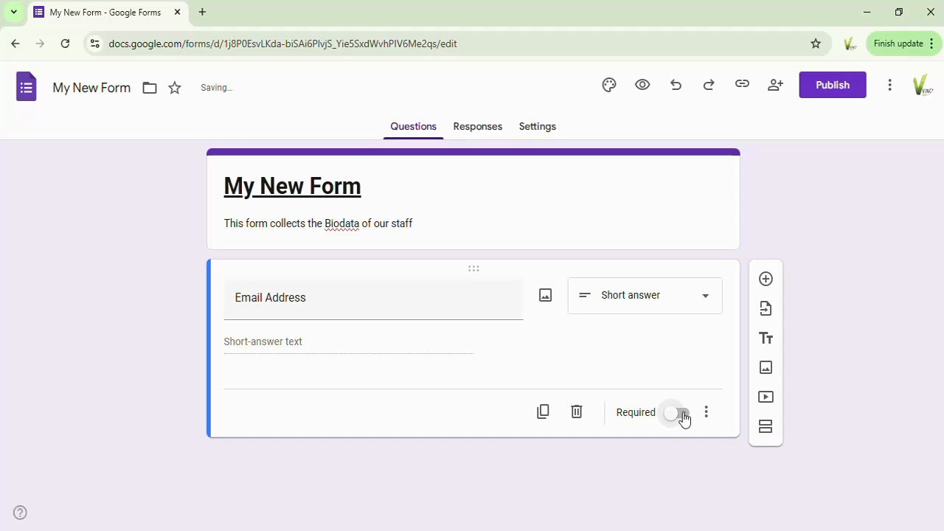
{"action": "left_click", "coordinate": [673, 417]}
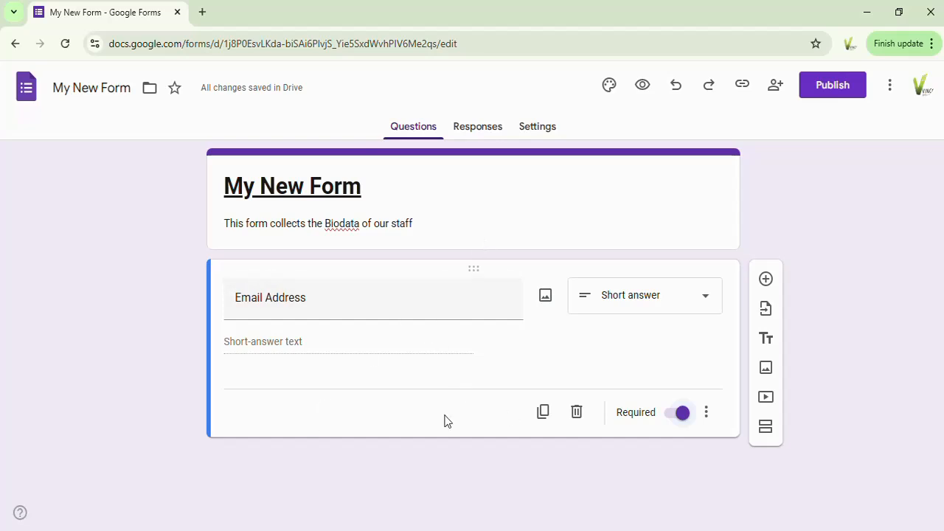
Step: Add a question titled "Name" below Email Address and make it a Short answer question
{"action": "left_click", "coordinate": [766, 280]}
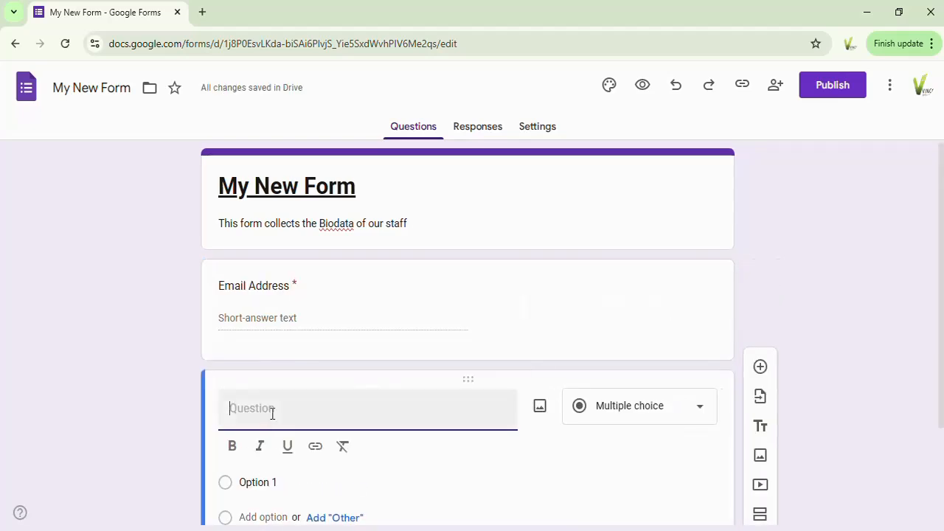
{"action": "type", "text": "Fi"}
{"action": "key", "text": "BackSpace"}
{"action": "key", "text": "BackSpace"}
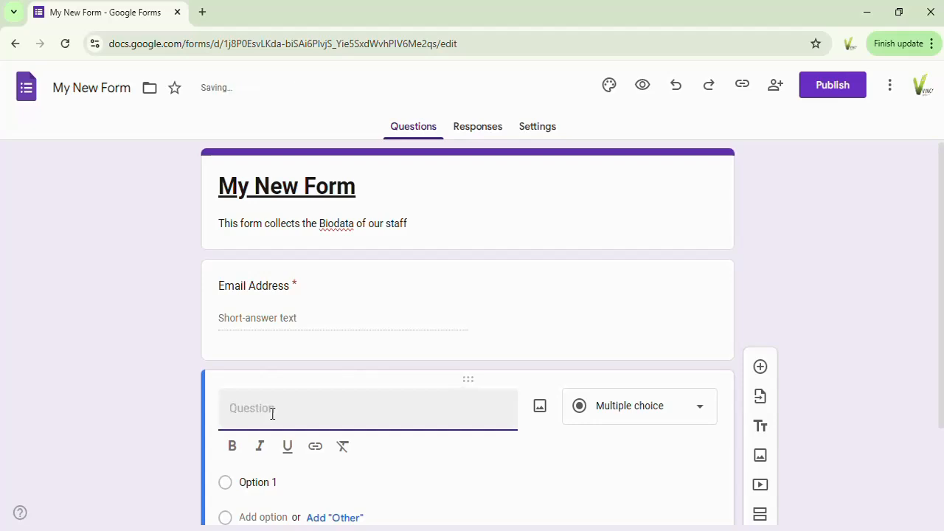
{"action": "type", "text": "Name"}
{"action": "left_click", "coordinate": [672, 410]}
{"action": "left_click", "coordinate": [624, 104]}
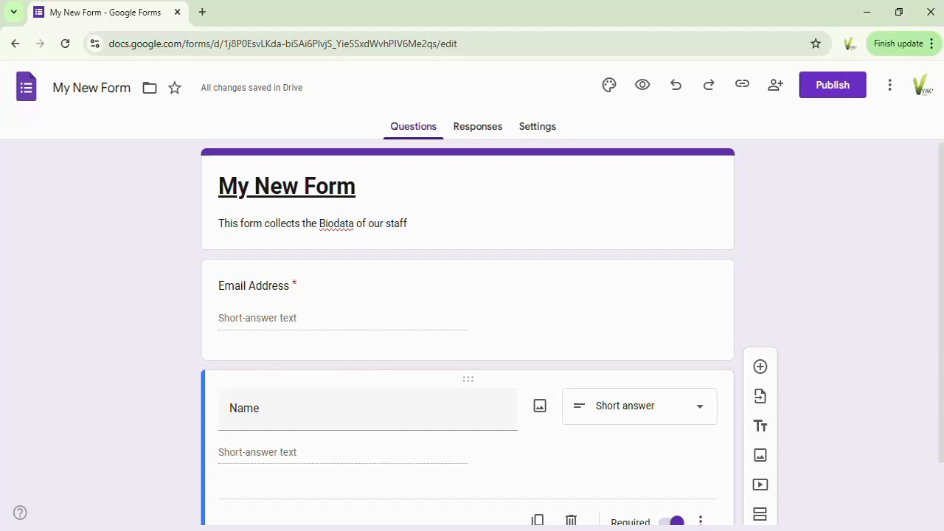
Step: Add a "Gender" question below Name, keeping Multiple choice as its type
{"action": "scroll", "coordinate": [942, 313], "scroll_direction": "down", "scroll_amount": 1}
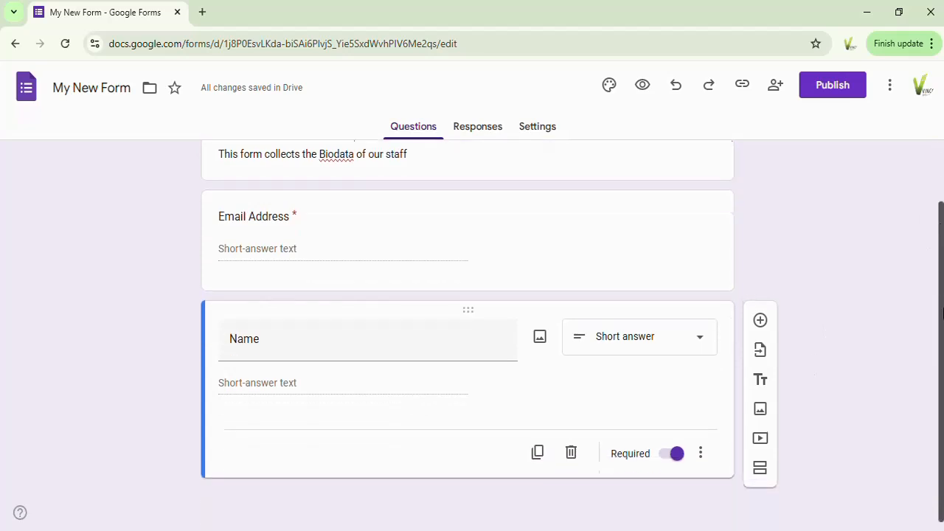
{"action": "left_click", "coordinate": [760, 320]}
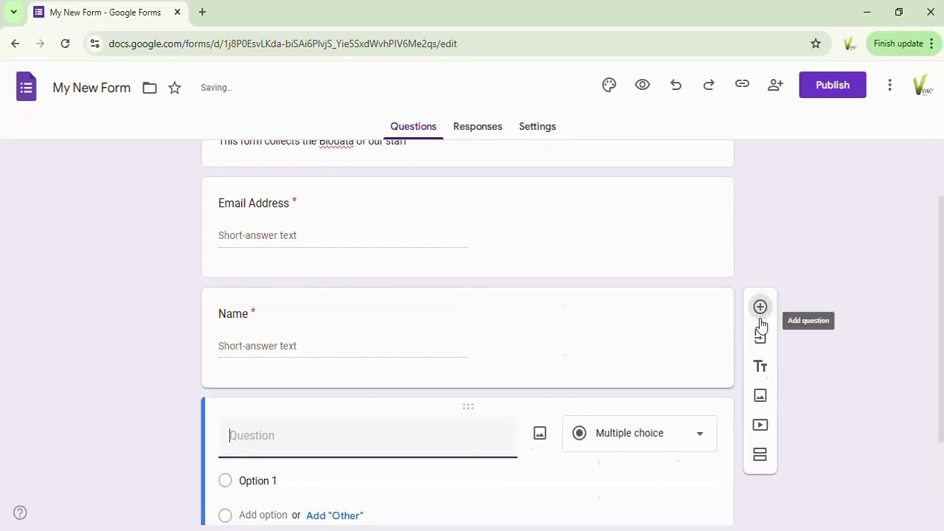
{"action": "type", "text": "Gender"}
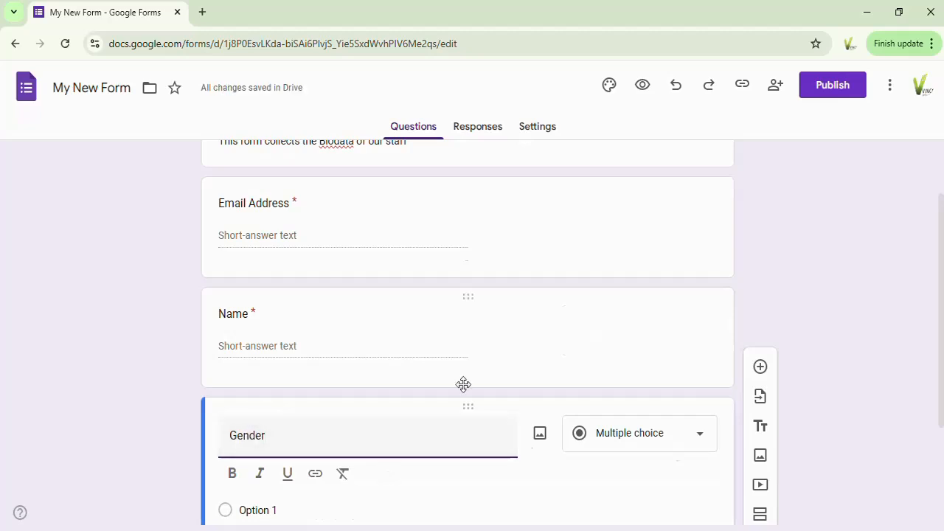
{"action": "left_click", "coordinate": [700, 441]}
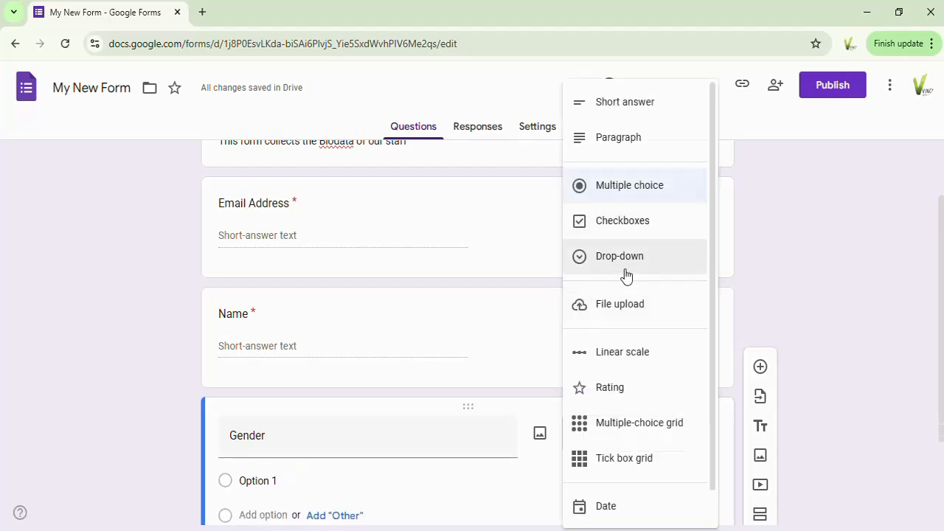
{"action": "left_click", "coordinate": [619, 188]}
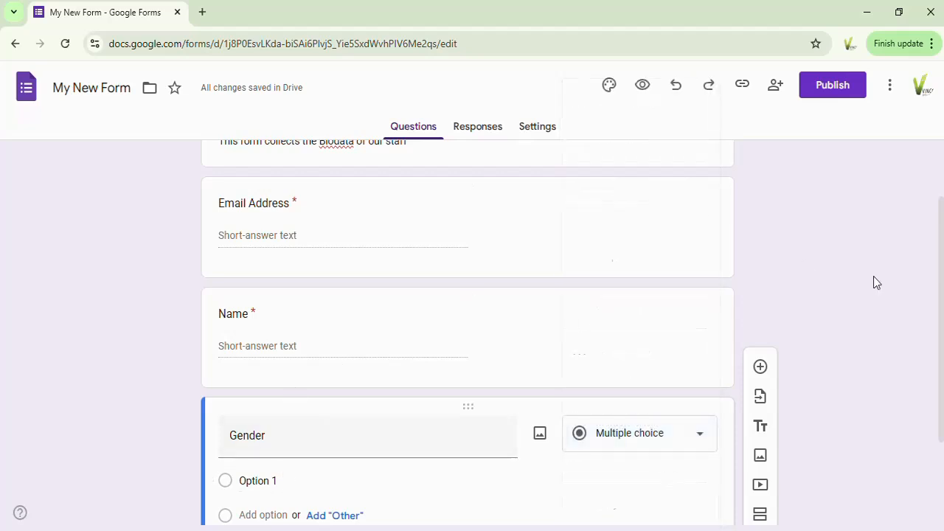
Step: Give the Gender question the options "Male" and "Female", plus an "Other" option
{"action": "left_click_drag", "start_coordinate": [941, 266], "coordinate": [929, 392]}
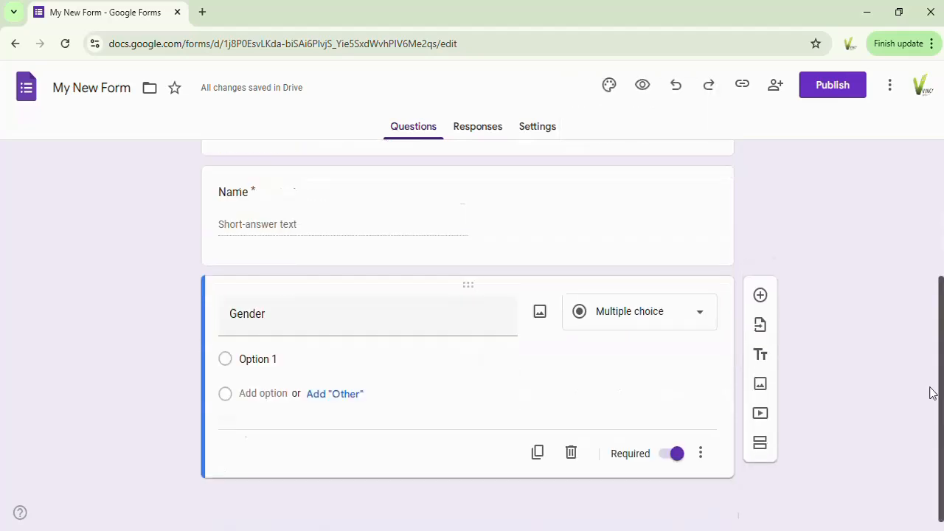
{"action": "left_click", "coordinate": [257, 359]}
{"action": "type", "text": "Male"}
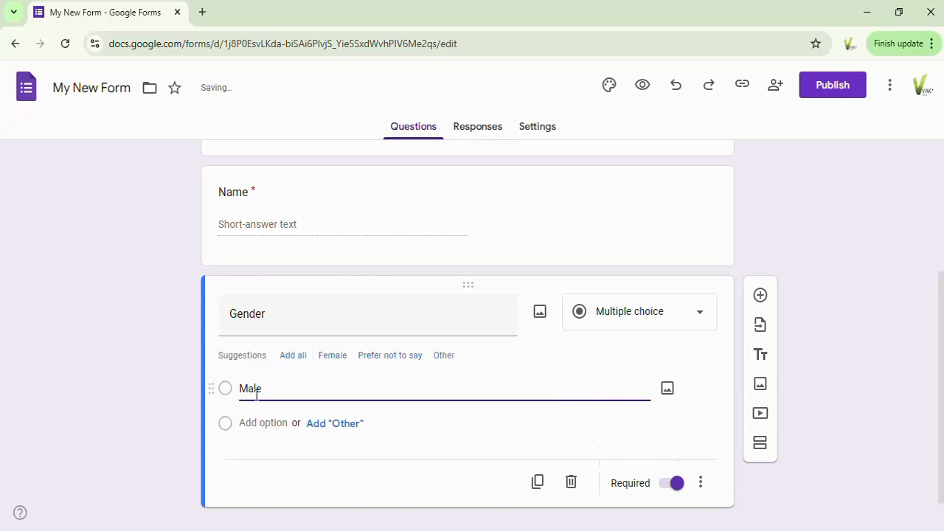
{"action": "left_click", "coordinate": [255, 424]}
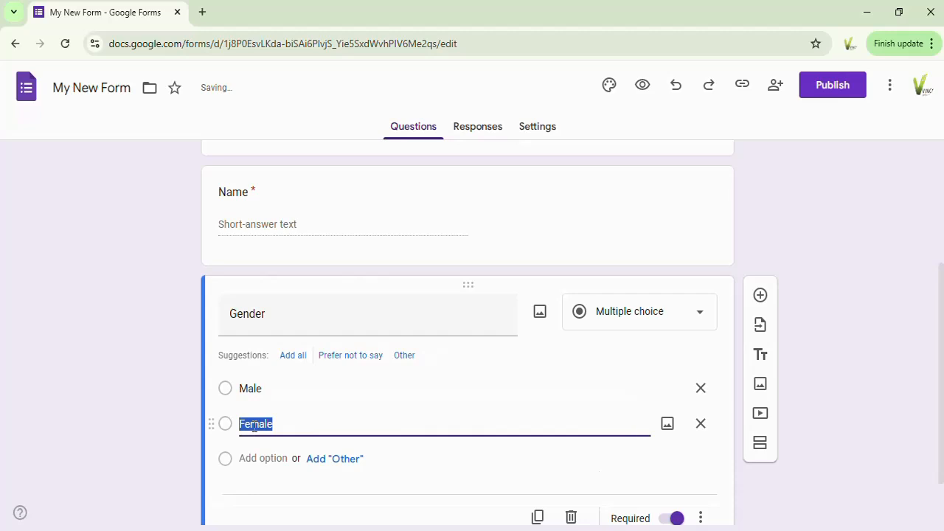
{"action": "type", "text": "Female"}
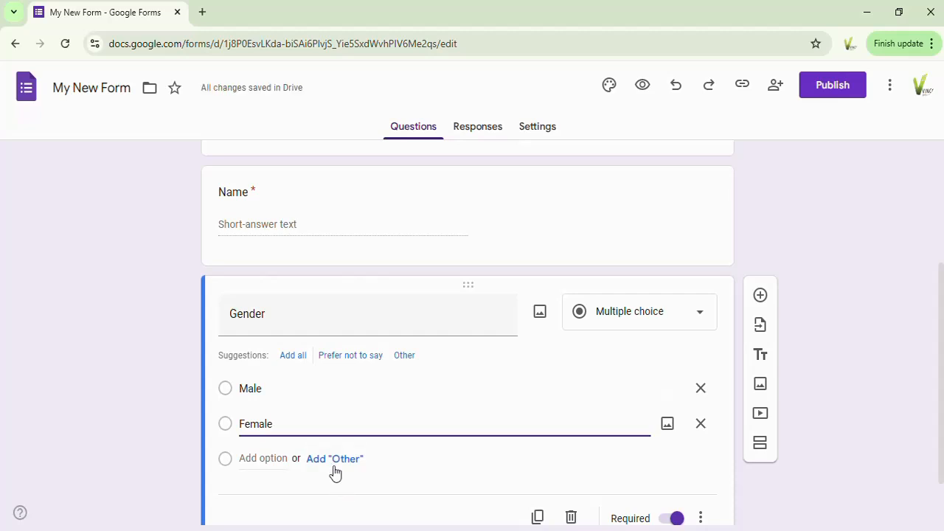
{"action": "left_click", "coordinate": [337, 459]}
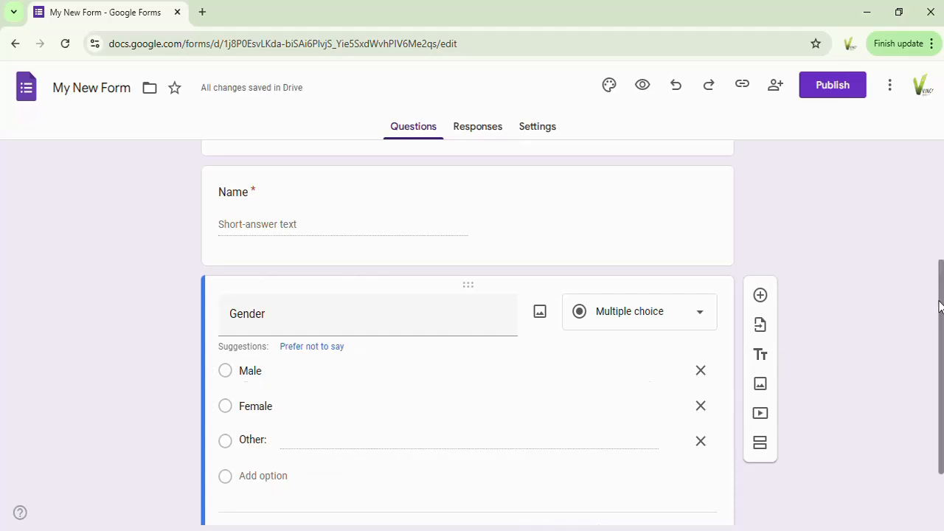
Step: Add a question titled "Qualification" below Gender and set its type to Drop-down
{"action": "scroll", "coordinate": [940, 314], "scroll_direction": "down", "scroll_amount": 2}
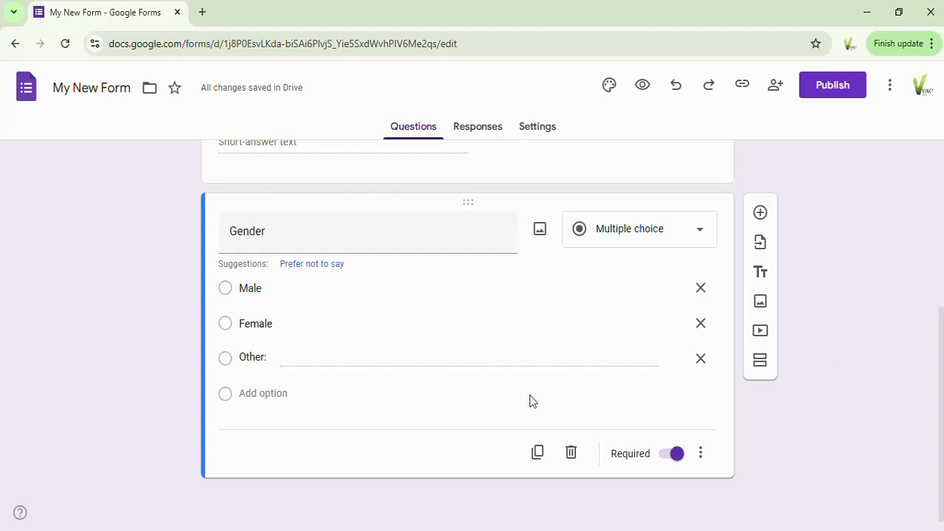
{"action": "left_click", "coordinate": [761, 214]}
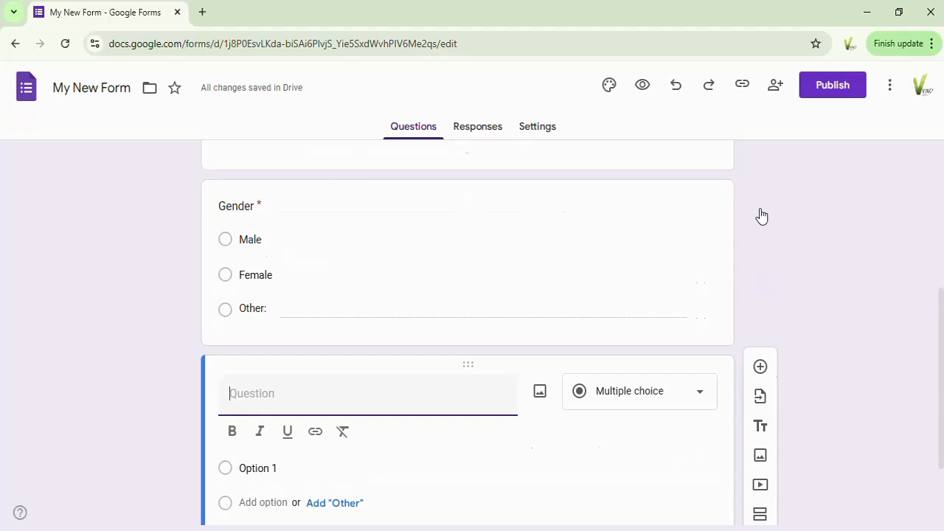
{"action": "type", "text": "Qualificatiobn"}
{"action": "key", "text": "BackSpace"}
{"action": "key", "text": "BackSpace"}
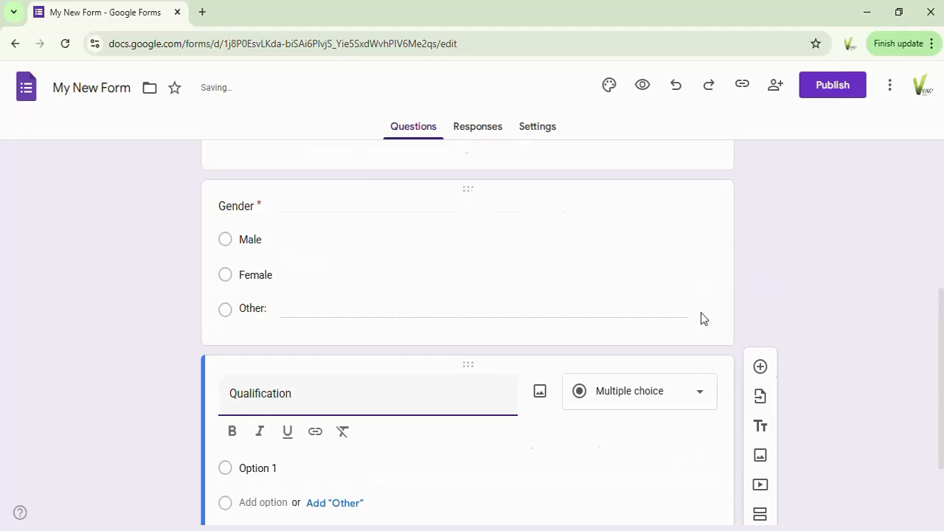
{"action": "left_click", "coordinate": [701, 398]}
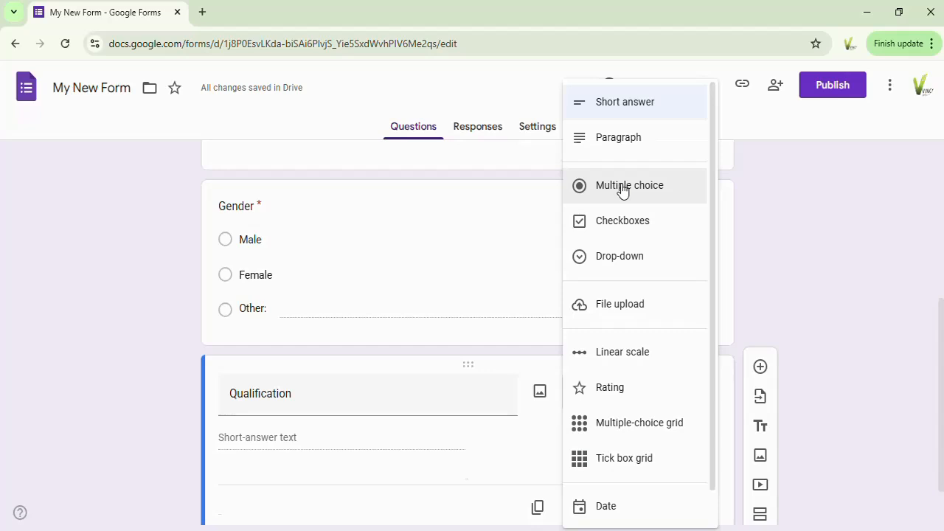
{"action": "left_click", "coordinate": [626, 266]}
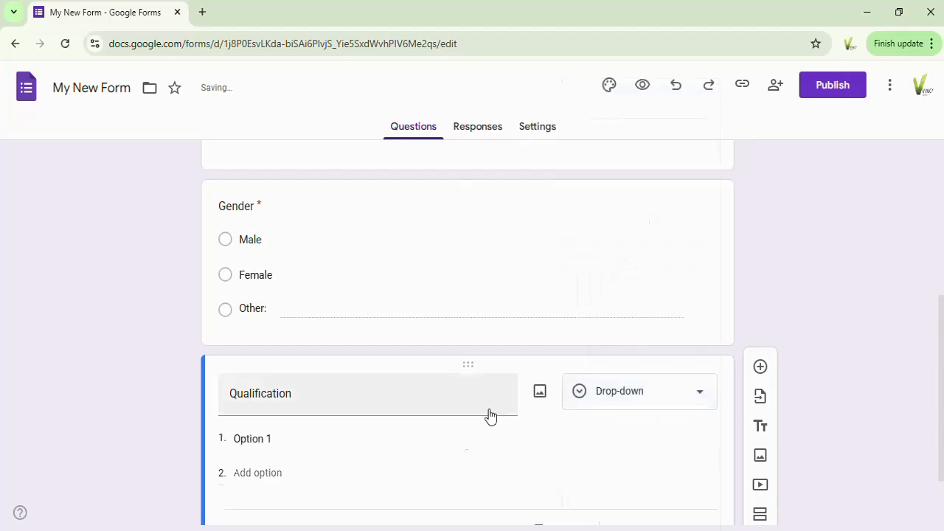
Step: Enter "BSC" and "BENG" as the first two options of the Qualification drop-down
{"action": "left_click", "coordinate": [252, 437]}
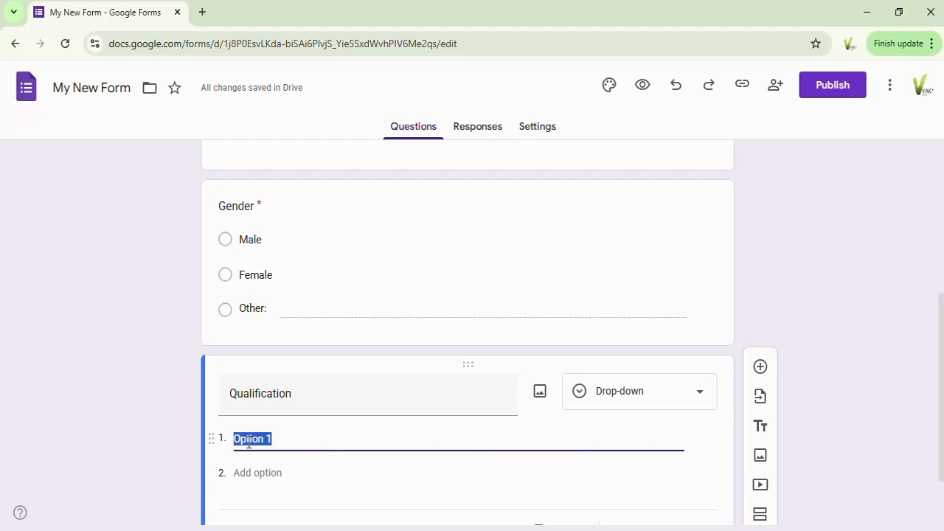
{"action": "type", "text": "BSC"}
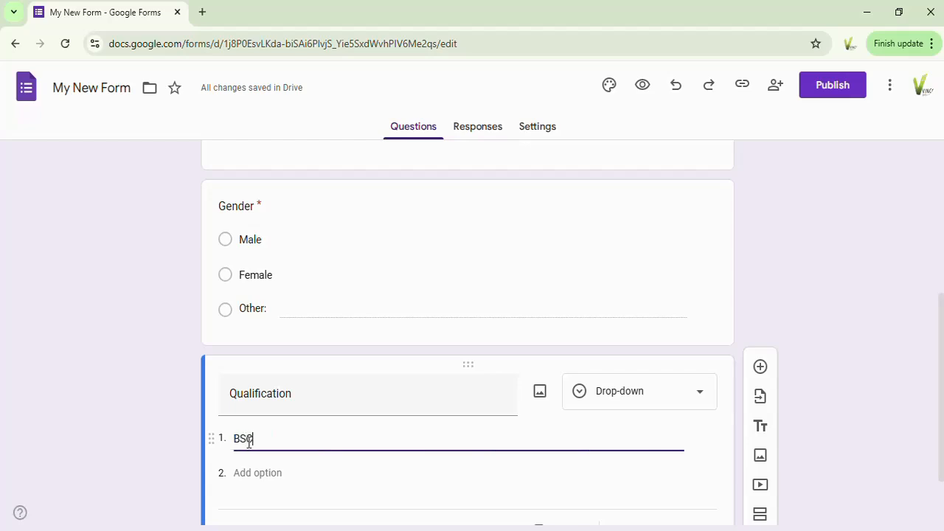
{"action": "left_click", "coordinate": [246, 472]}
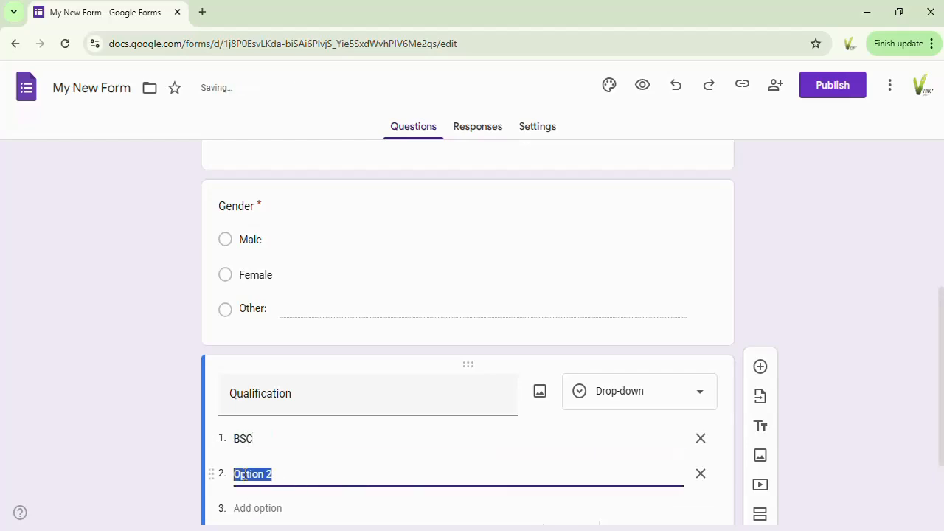
{"action": "type", "text": "BENG"}
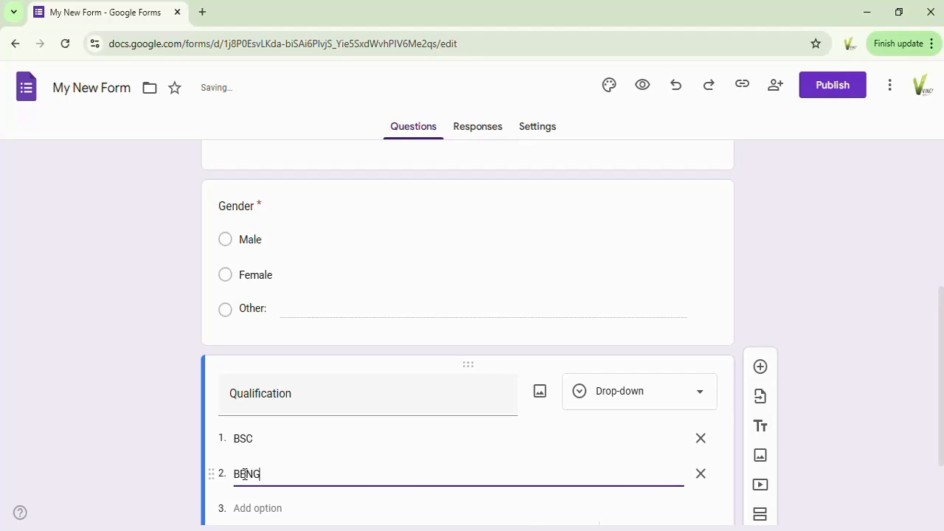
Step: Add "MSC", "PHD" and "Certificate" as the third to fifth options of the Qualification drop-down
{"action": "left_click", "coordinate": [244, 506]}
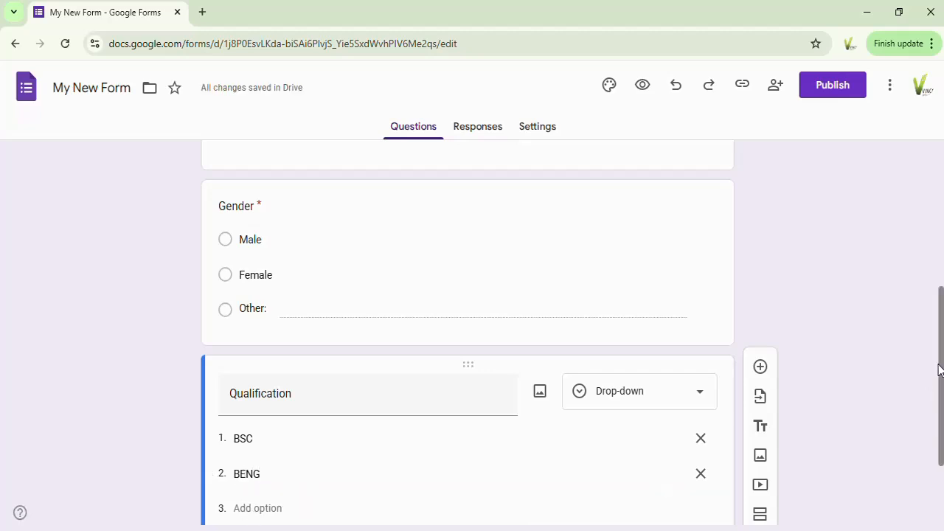
{"action": "scroll", "coordinate": [939, 375], "scroll_direction": "down", "scroll_amount": 2}
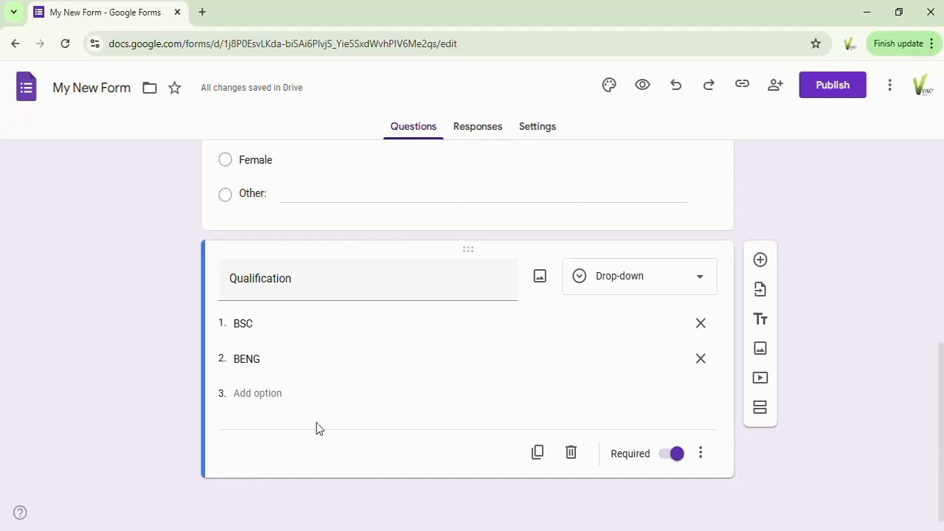
{"action": "left_click", "coordinate": [256, 392]}
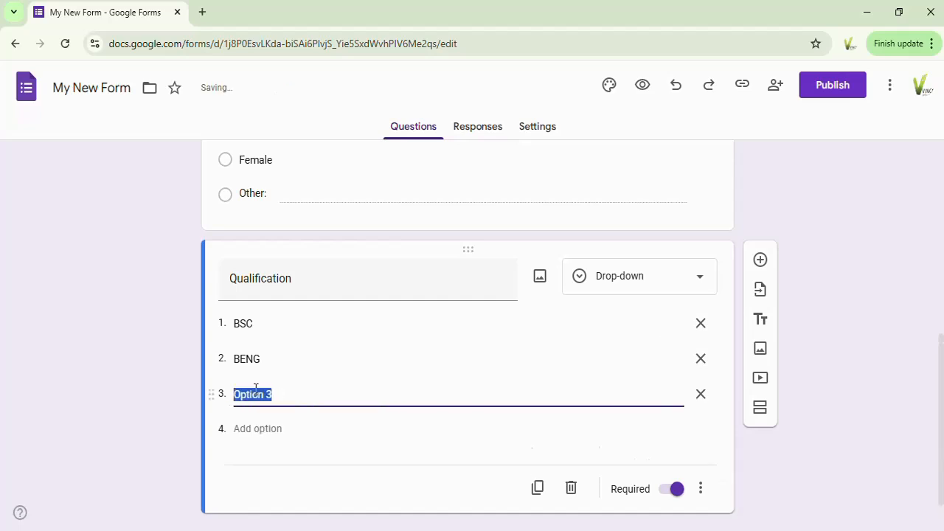
{"action": "type", "text": "MSC"}
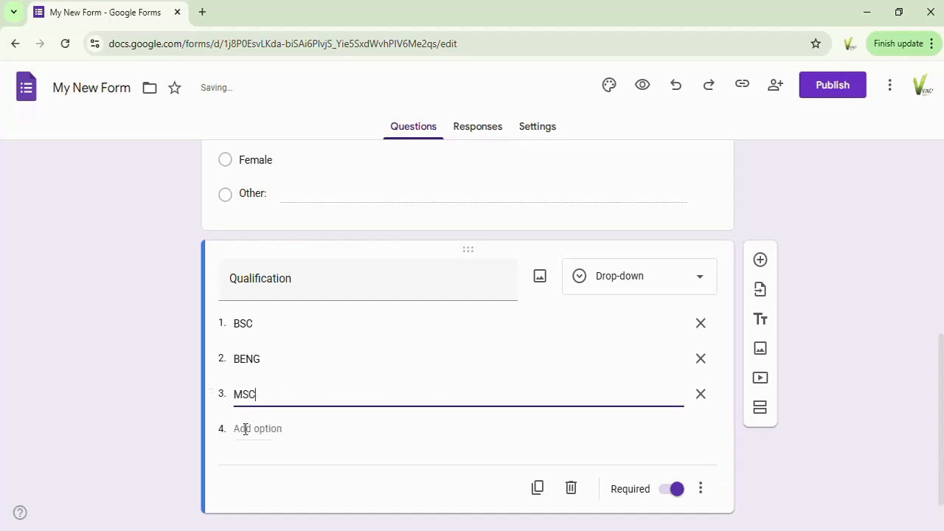
{"action": "left_click", "coordinate": [246, 429]}
{"action": "type", "text": "P"}
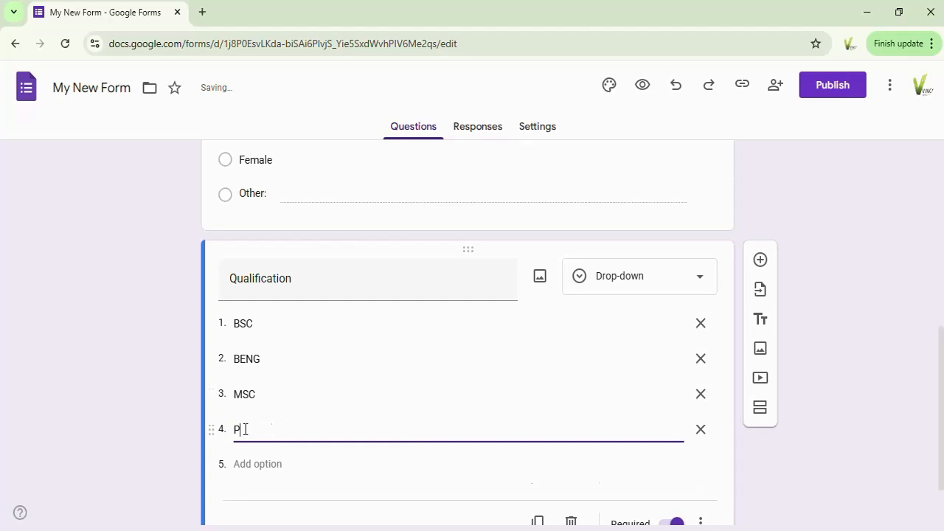
{"action": "type", "text": "HD"}
{"action": "left_click", "coordinate": [266, 464]}
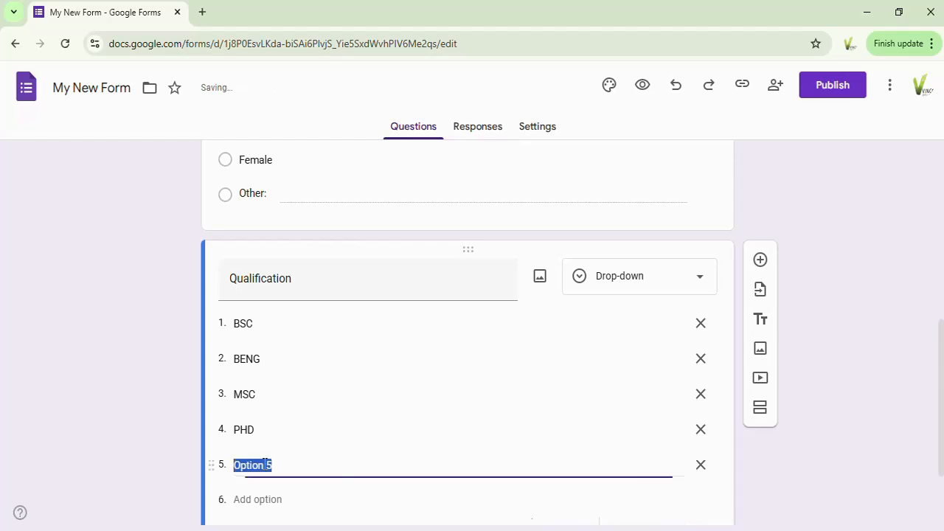
{"action": "type", "text": "Qer"}
{"action": "type", "text": "tificate"}
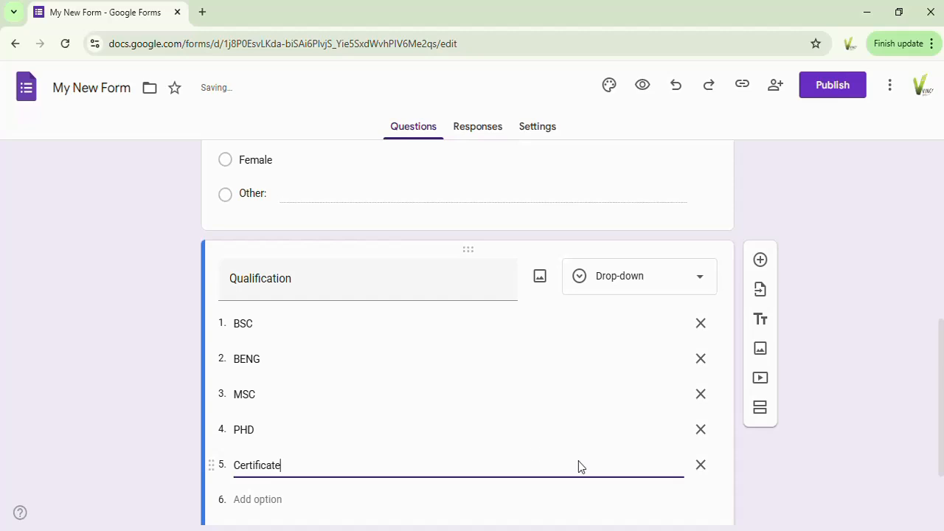
Step: Preview the form and enter the respondent's e-mail in the Email Address question
{"action": "left_click_drag", "start_coordinate": [940, 367], "coordinate": [942, 408]}
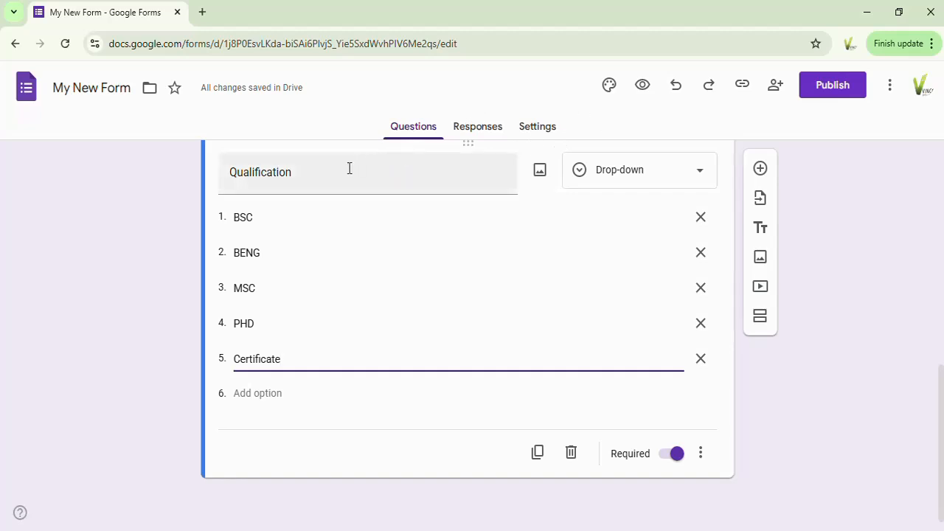
{"action": "left_click", "coordinate": [641, 86]}
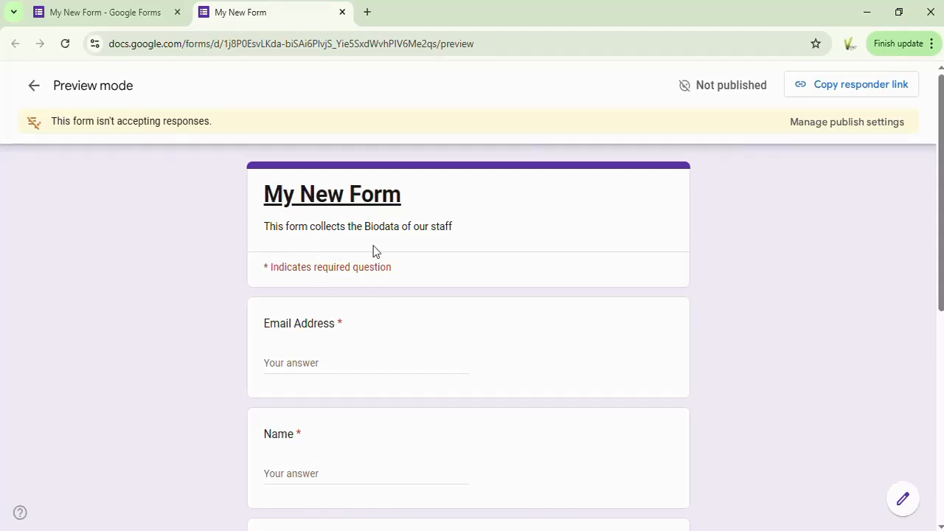
{"action": "left_click", "coordinate": [277, 366]}
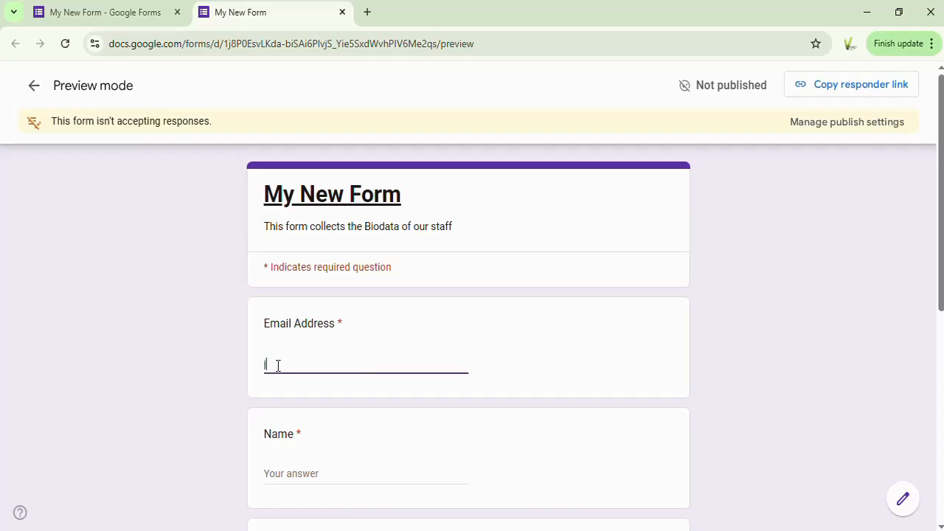
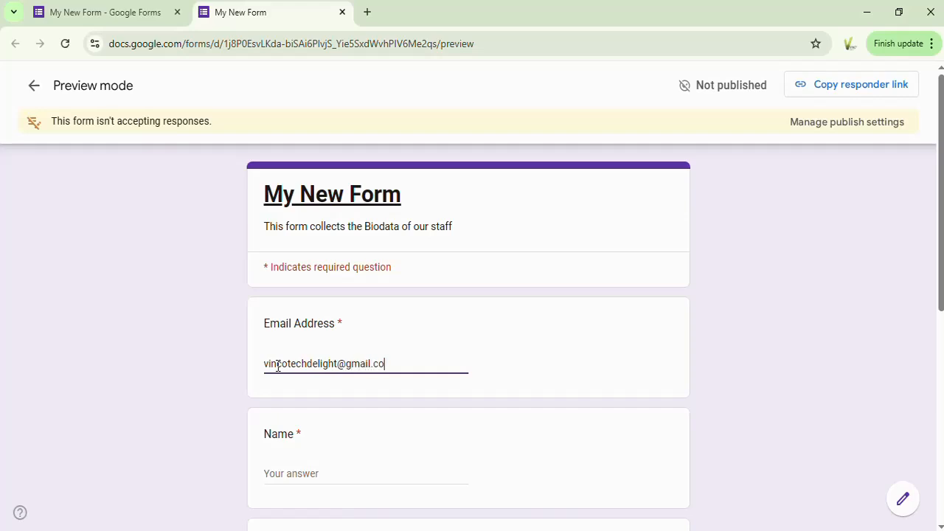
Step: Enter the respondent's name in the Name question of the form preview
{"action": "left_click", "coordinate": [279, 469]}
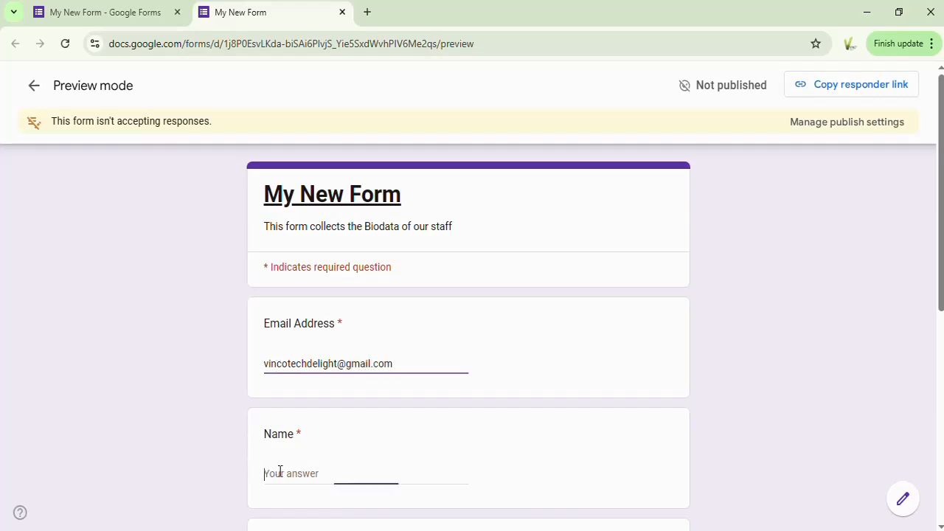
{"action": "type", "text": "Vi"}
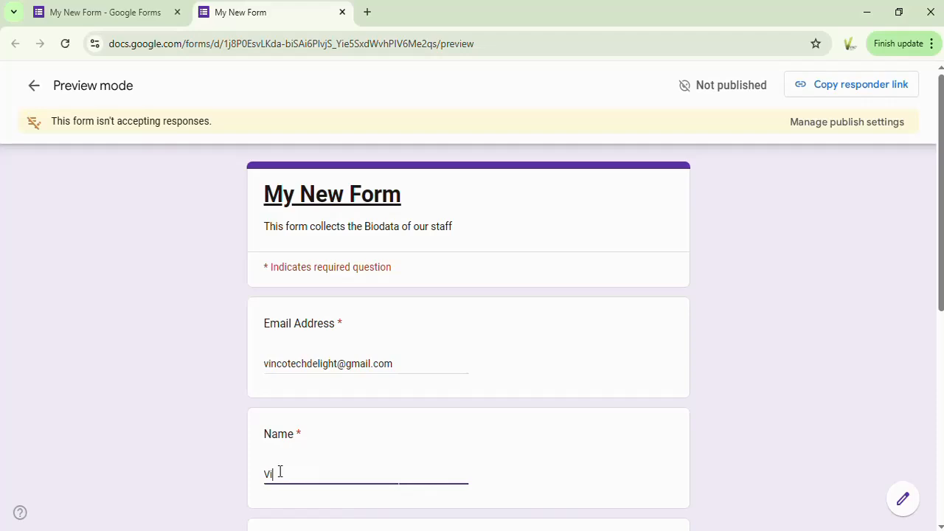
{"action": "type", "text": "ncotech"}
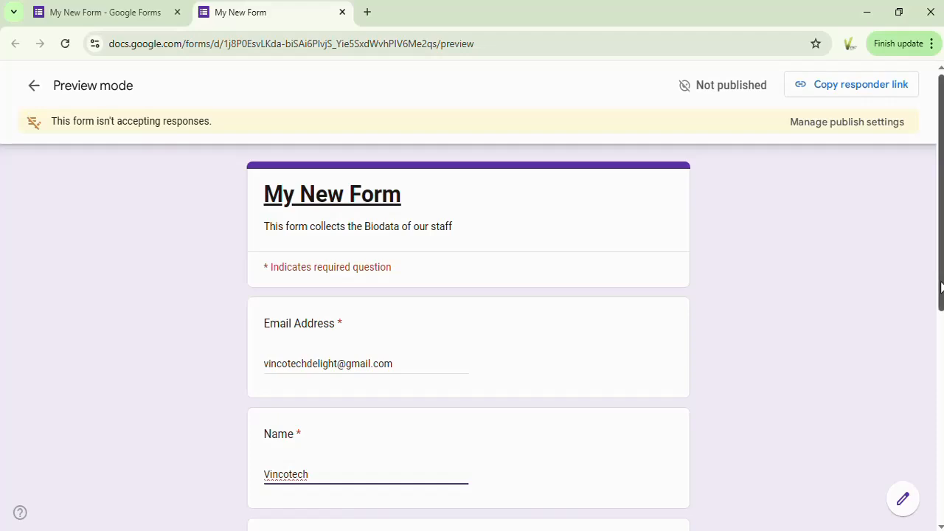
Step: Test the Male, Female and Other choices of the Gender question and finish with Male selected
{"action": "left_click_drag", "start_coordinate": [940, 287], "coordinate": [941, 419]}
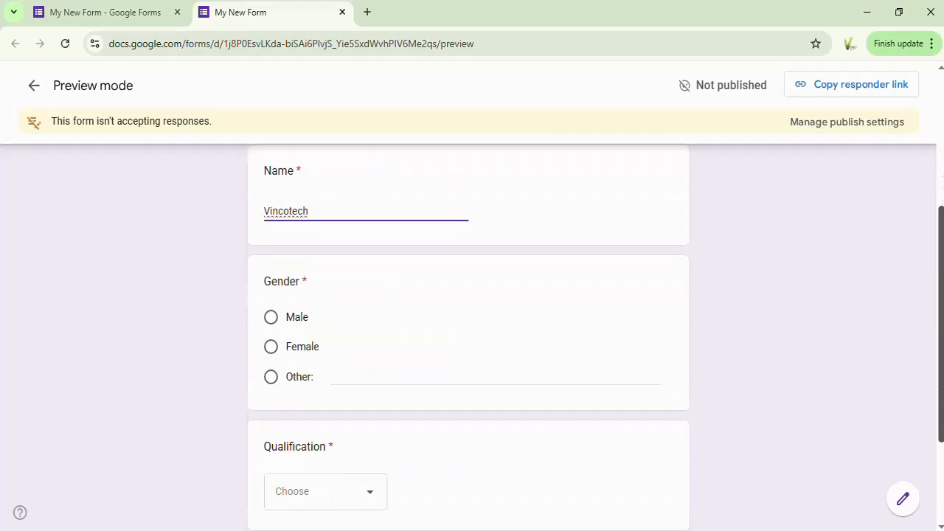
{"action": "left_click", "coordinate": [270, 324]}
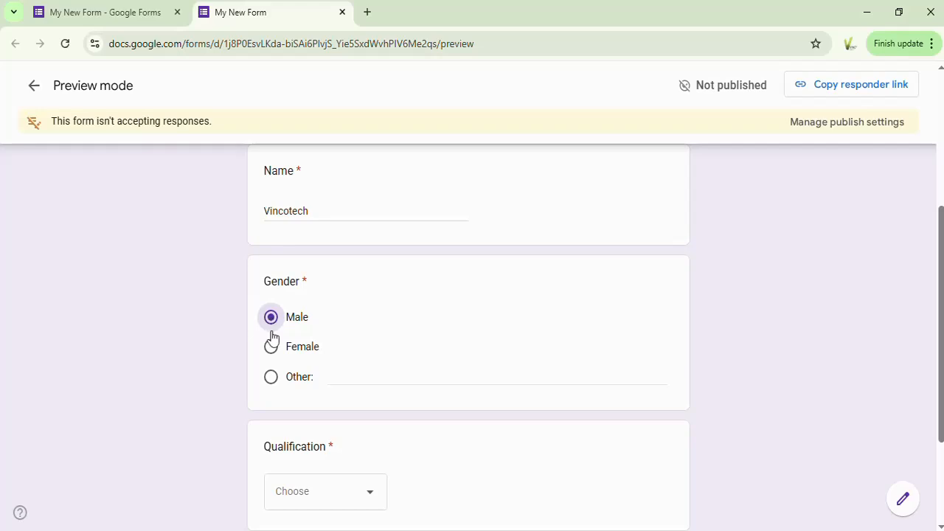
{"action": "left_click", "coordinate": [270, 349]}
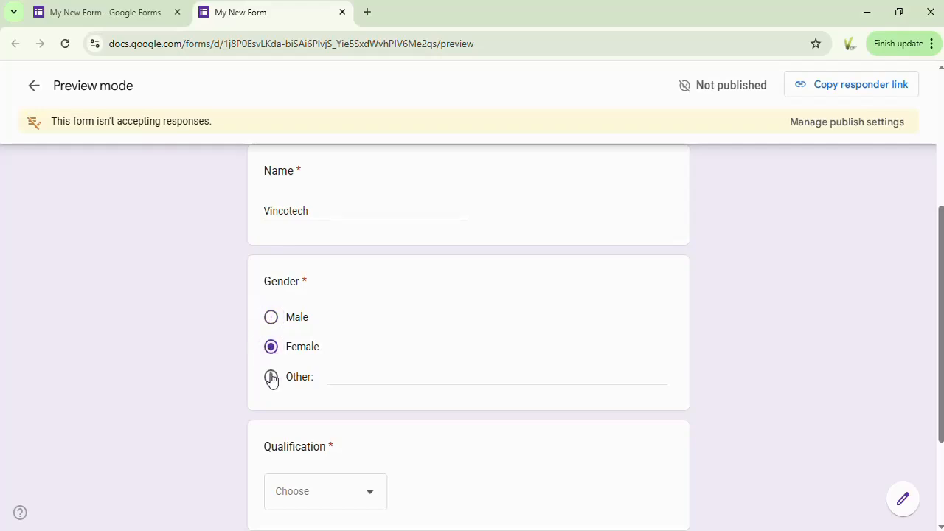
{"action": "left_click", "coordinate": [271, 381]}
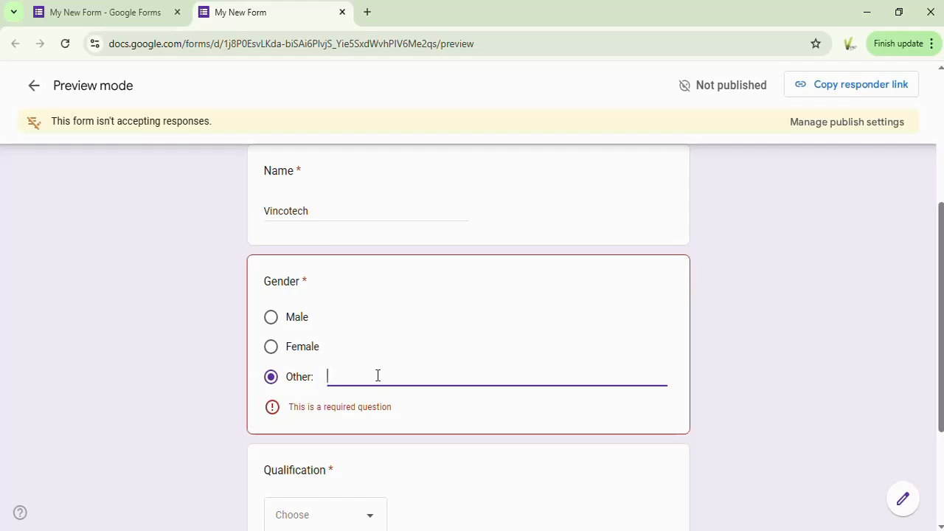
{"action": "left_click", "coordinate": [270, 321]}
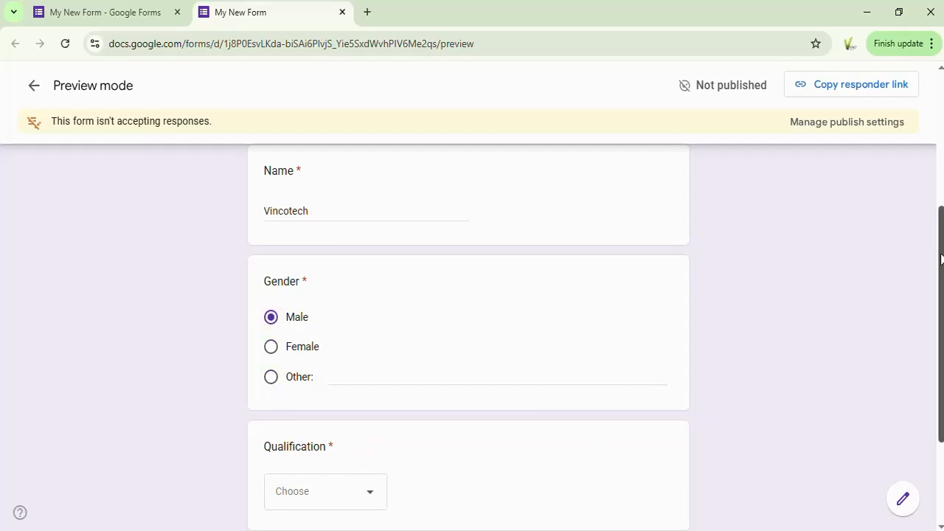
Step: Choose PHD as the answer to the Qualification drop-down in the preview
{"action": "scroll", "coordinate": [941, 258], "scroll_direction": "down", "scroll_amount": 1}
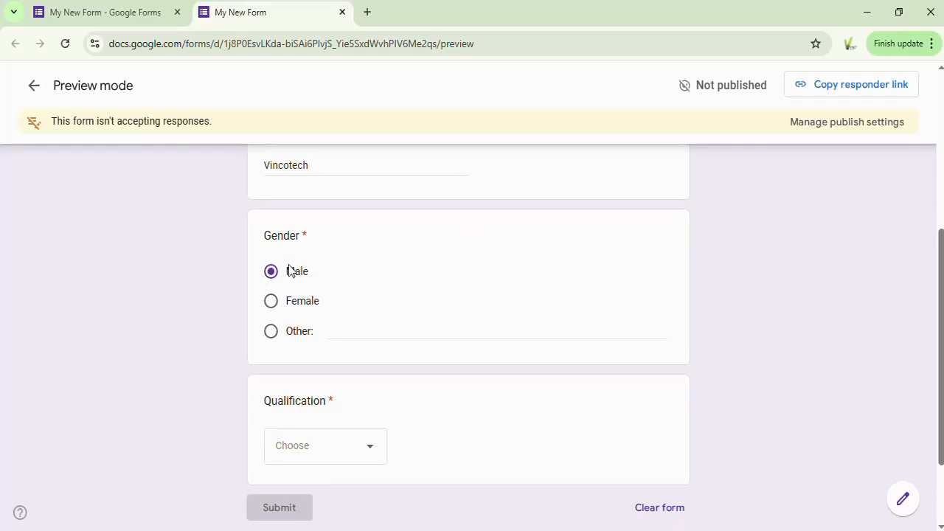
{"action": "left_click", "coordinate": [371, 455]}
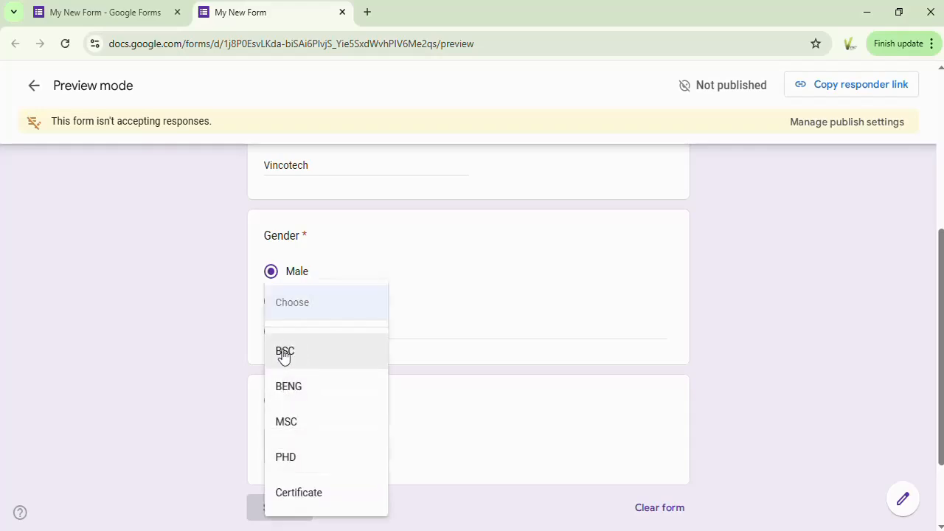
{"action": "left_click", "coordinate": [293, 455]}
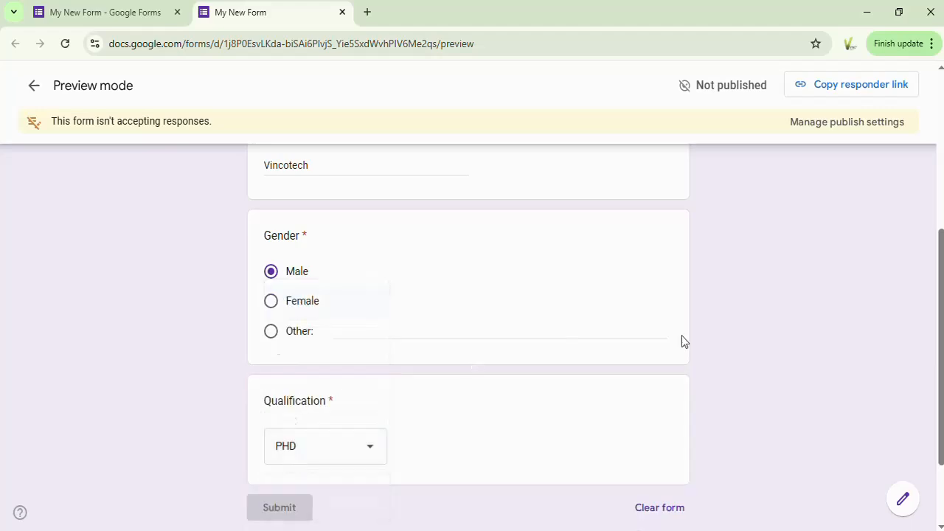
Step: Review the filled-in preview from top to bottom, leave it without saving the answers and return to the form editor
{"action": "scroll", "coordinate": [941, 269], "scroll_direction": "down", "scroll_amount": 3}
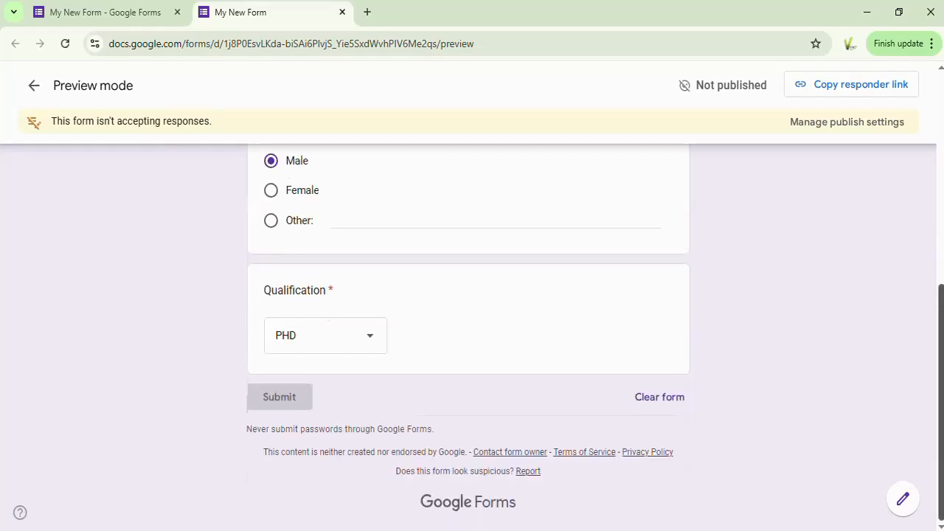
{"action": "scroll", "coordinate": [933, 236], "scroll_direction": "up", "scroll_amount": 3}
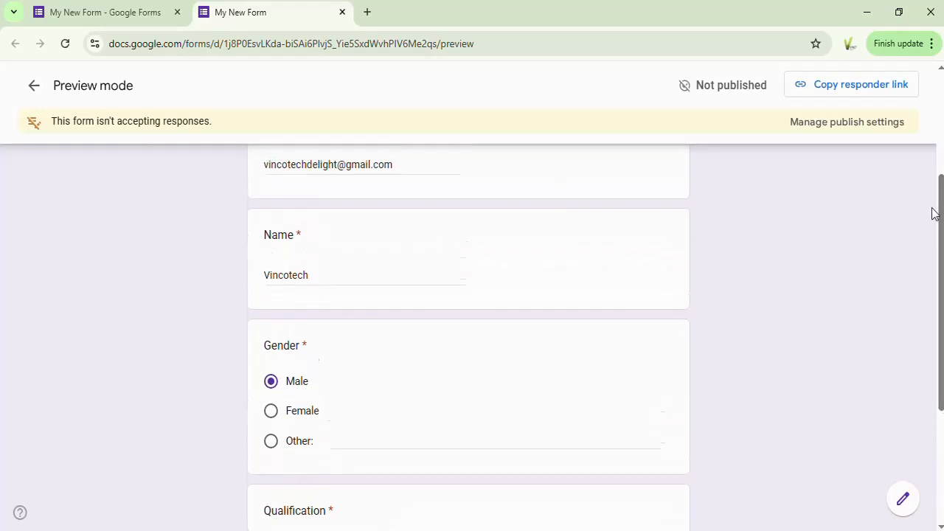
{"action": "scroll", "coordinate": [939, 213], "scroll_direction": "up", "scroll_amount": 3}
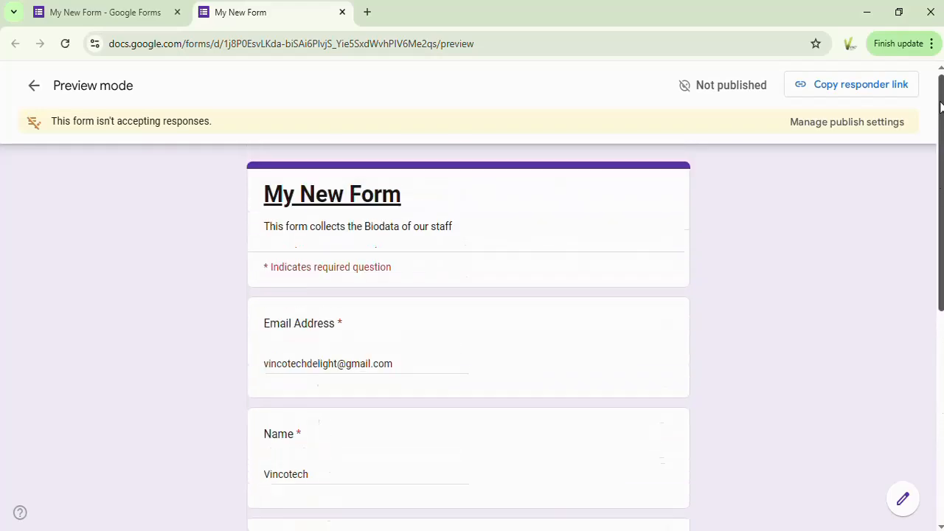
{"action": "scroll", "coordinate": [939, 212], "scroll_direction": "down", "scroll_amount": 6}
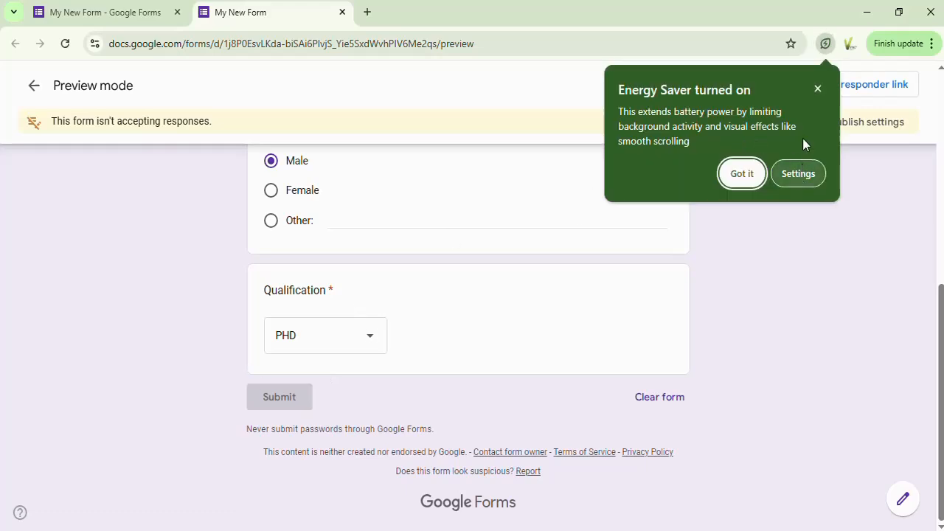
{"action": "left_click", "coordinate": [817, 88]}
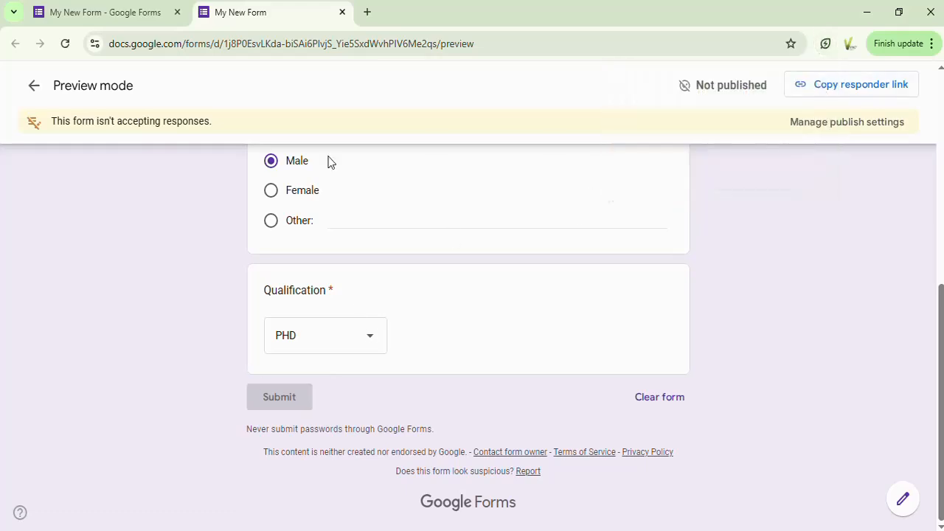
{"action": "left_click", "coordinate": [34, 87]}
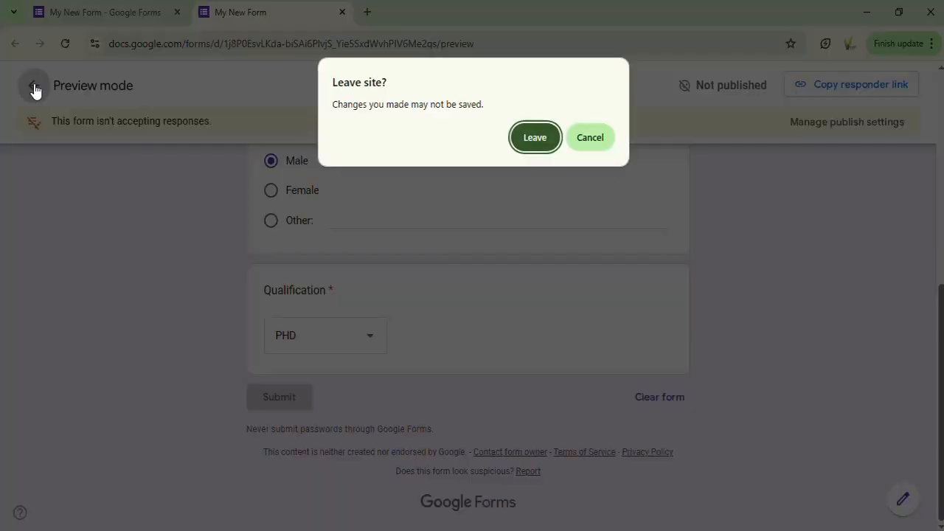
{"action": "left_click", "coordinate": [535, 137]}
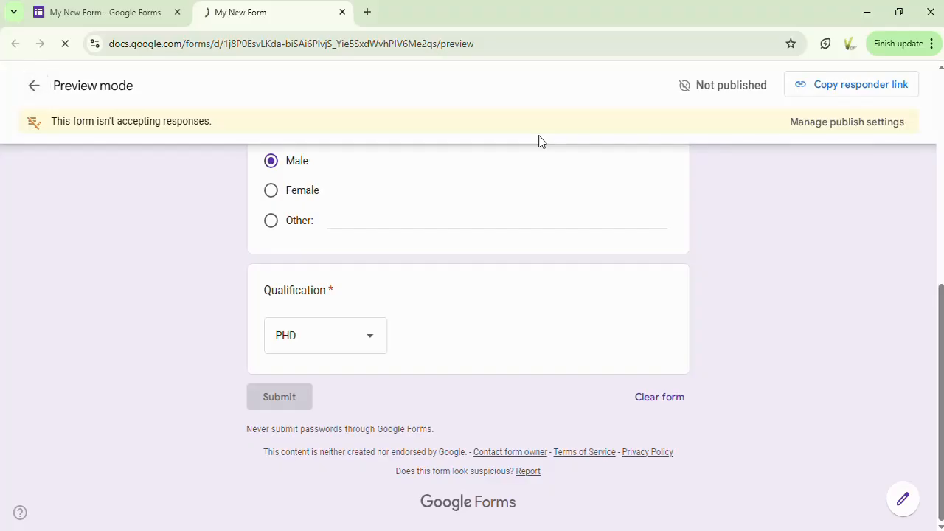
{"action": "left_click", "coordinate": [124, 22]}
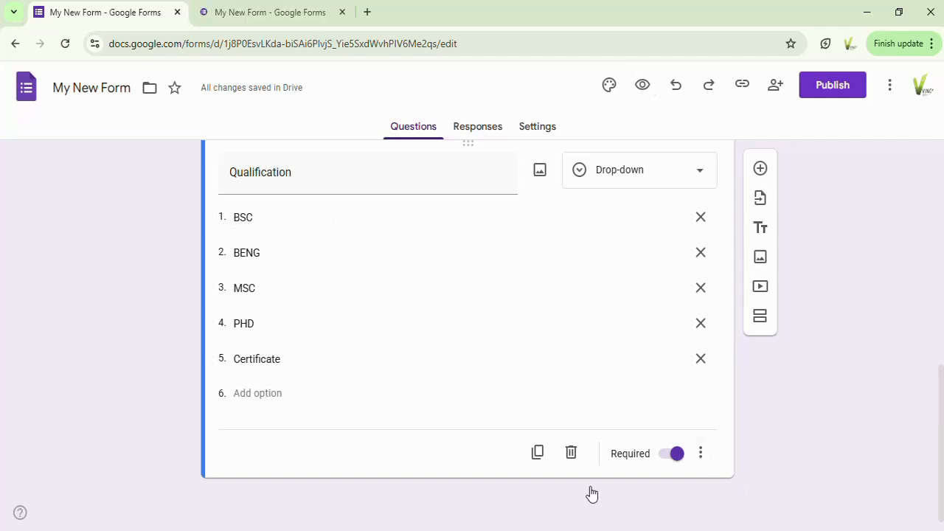
Step: Add a question titled "Tools available" below Qualification and set its type to Checkboxes
{"action": "left_click", "coordinate": [758, 170]}
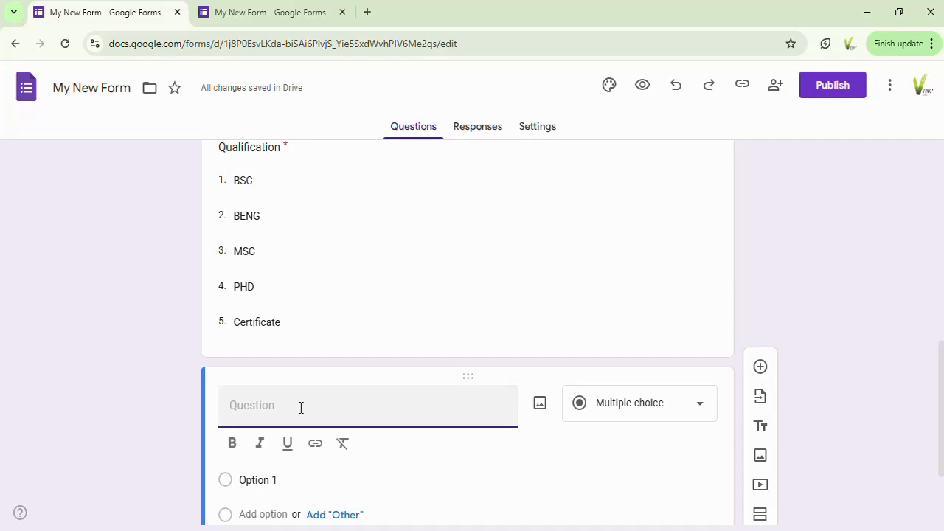
{"action": "type", "text": "Tools avail;able"}
{"action": "left_click", "coordinate": [285, 405]}
{"action": "key", "text": "BackSpace"}
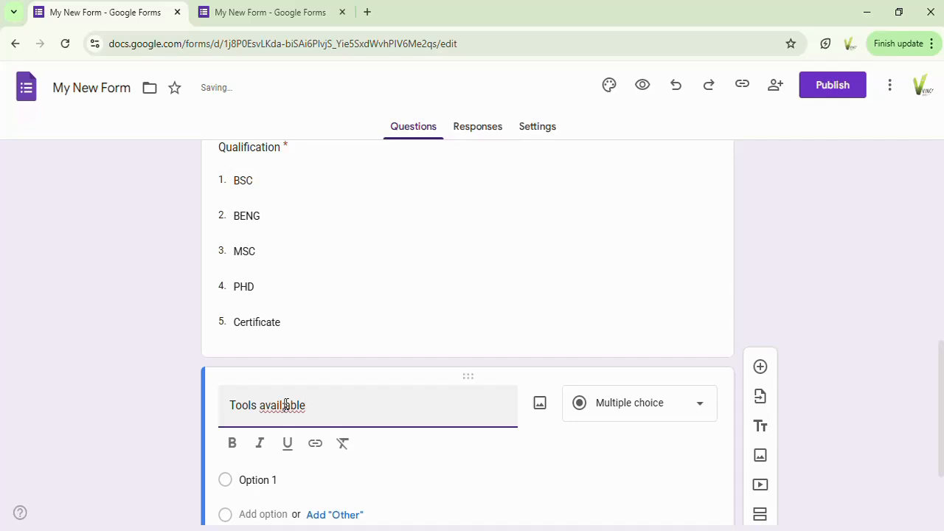
{"action": "key", "text": "BackSpace"}
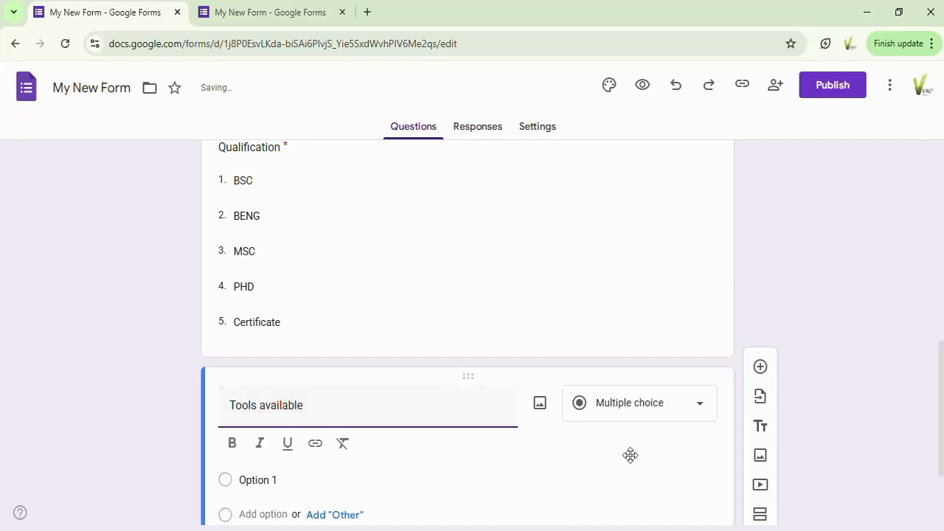
{"action": "left_click", "coordinate": [698, 416]}
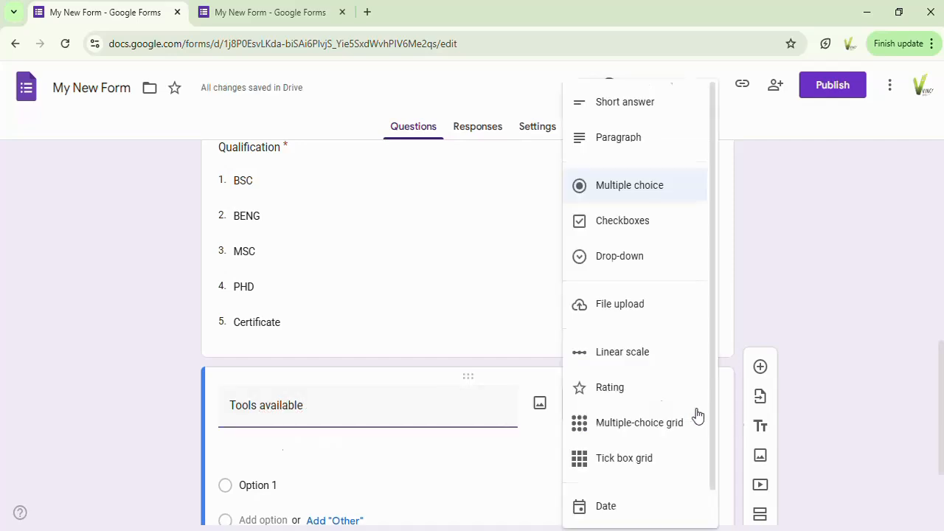
{"action": "left_click", "coordinate": [622, 226]}
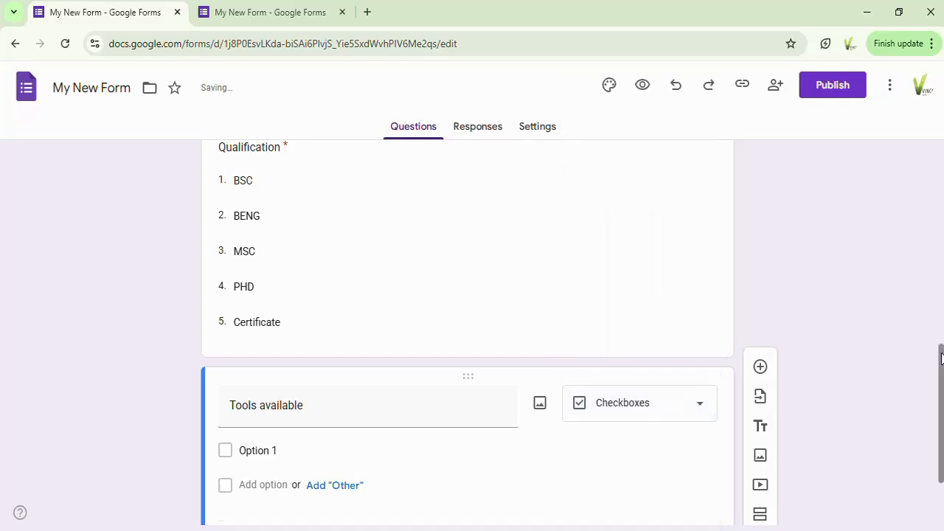
Step: Enter "screwdriver" and "hammer" as the first two options of the Tools available question
{"action": "scroll", "coordinate": [941, 364], "scroll_direction": "down", "scroll_amount": 3}
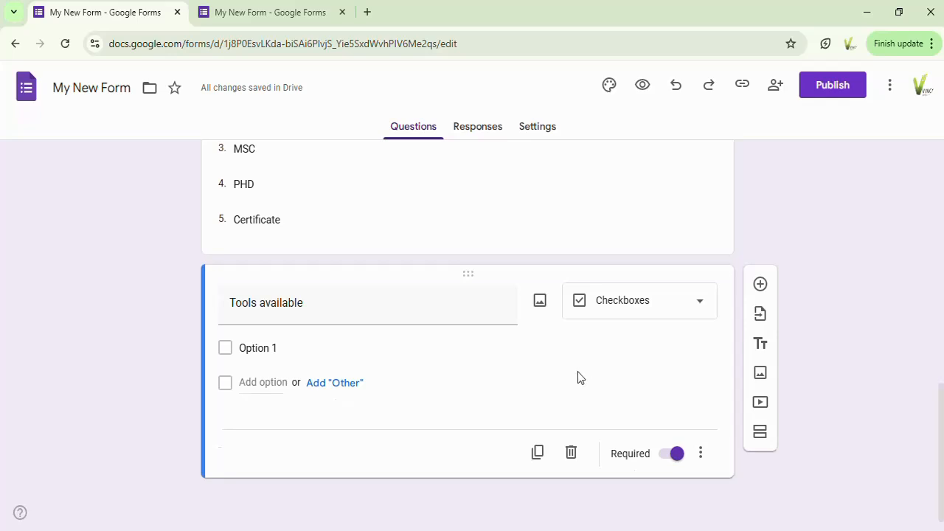
{"action": "left_click", "coordinate": [269, 347]}
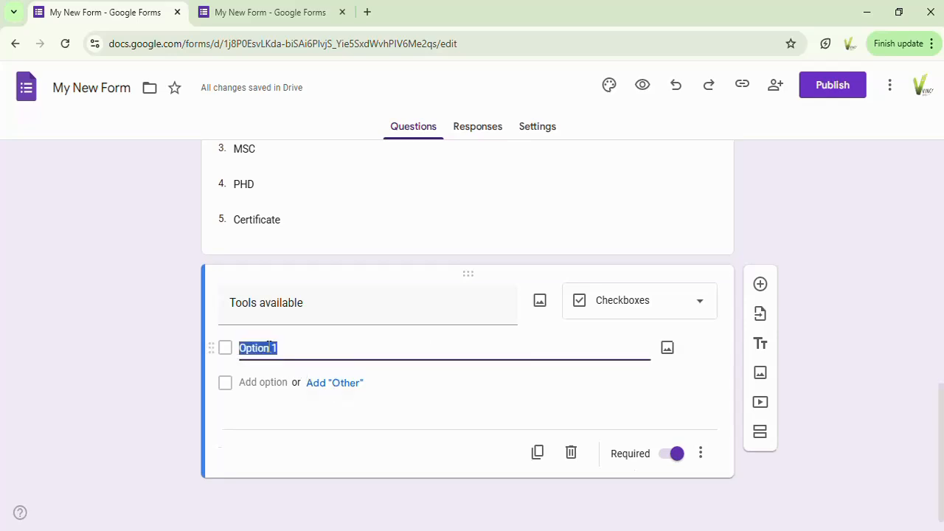
{"action": "type", "text": "sc"}
{"action": "type", "text": "rewdriver"}
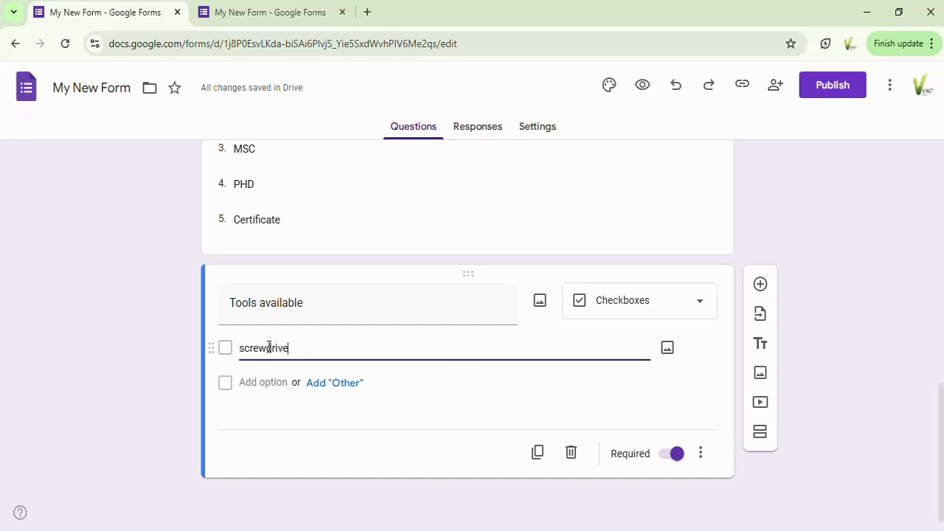
{"action": "left_click", "coordinate": [253, 383]}
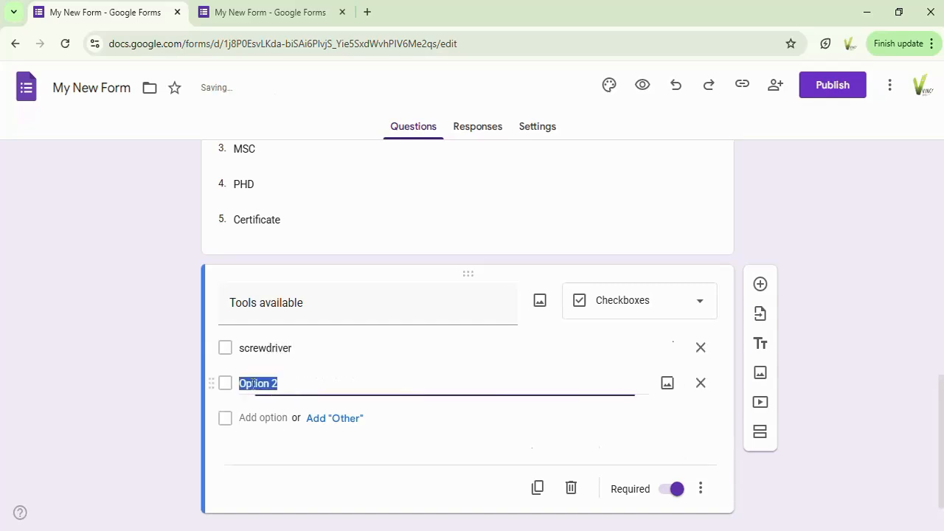
{"action": "type", "text": "hamme"}
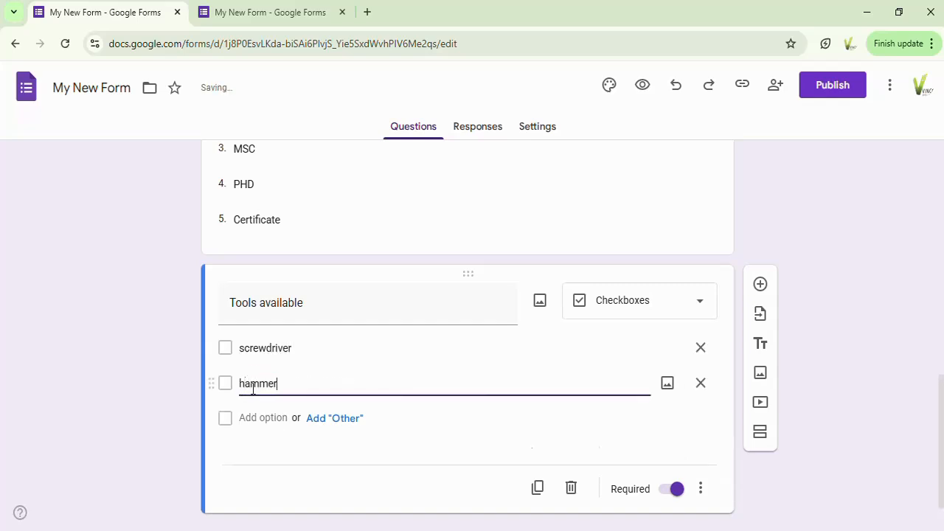
{"action": "type", "text": "r"}
Step: Add "scissors", "spanner" and "telescope" as further options of the Tools available question, plus an "Other" option
{"action": "left_click", "coordinate": [253, 417]}
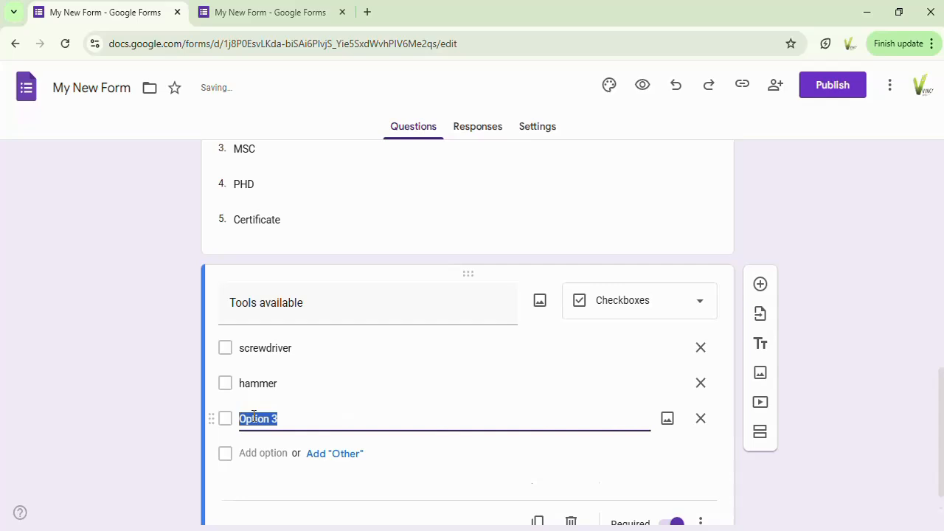
{"action": "type", "text": "sc"}
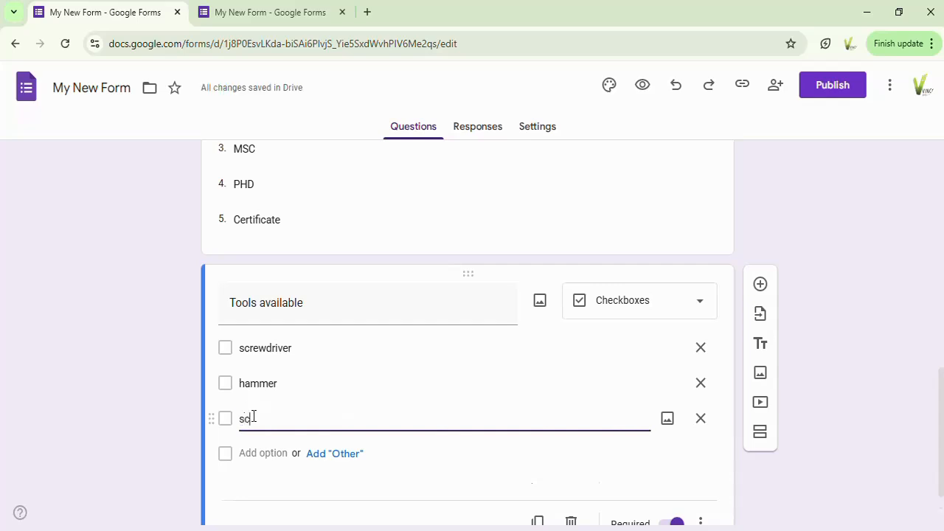
{"action": "type", "text": "issors"}
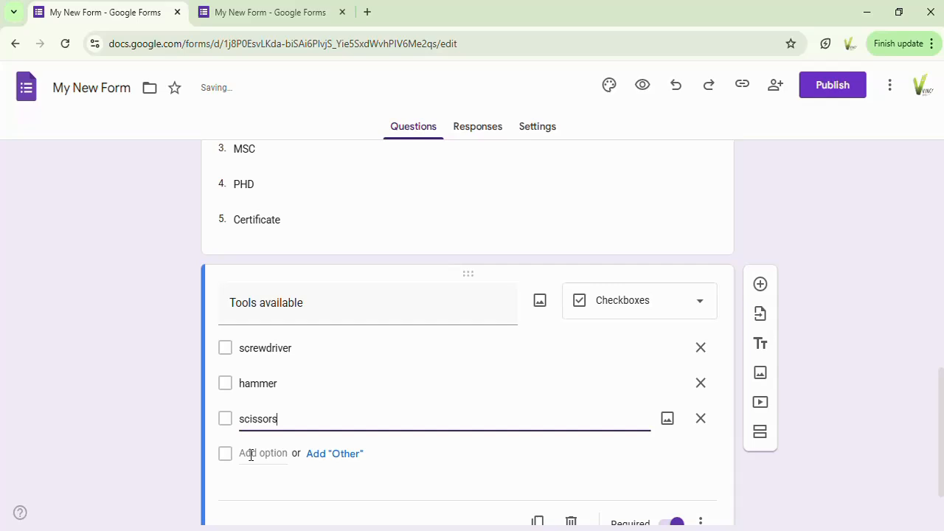
{"action": "left_click", "coordinate": [251, 453]}
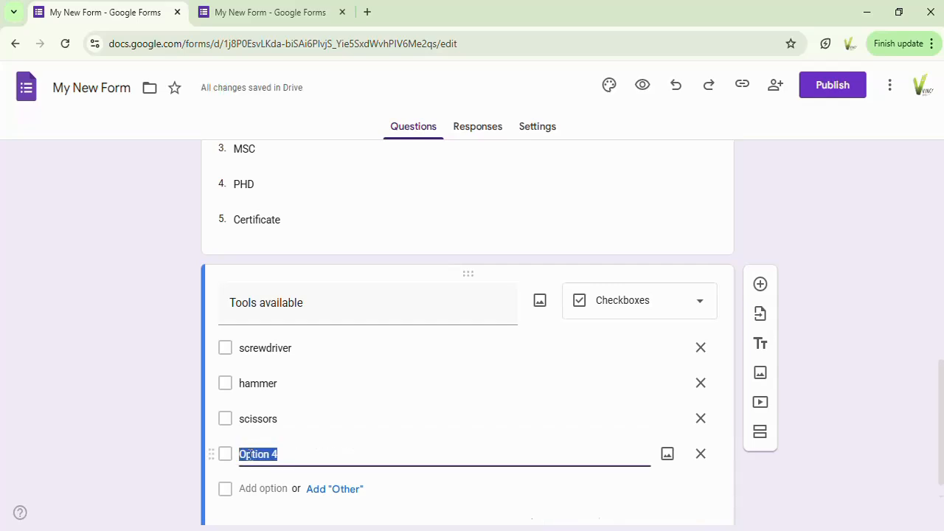
{"action": "type", "text": "spanner"}
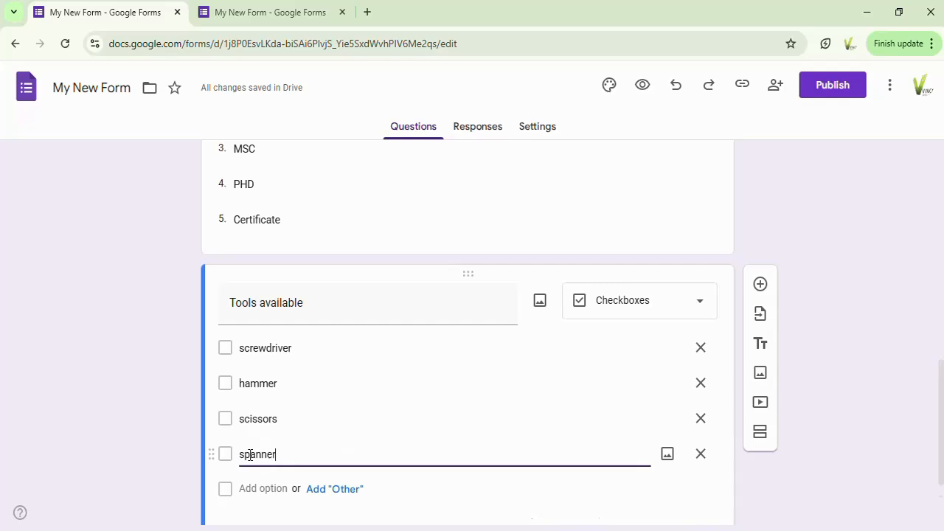
{"action": "left_click", "coordinate": [260, 490]}
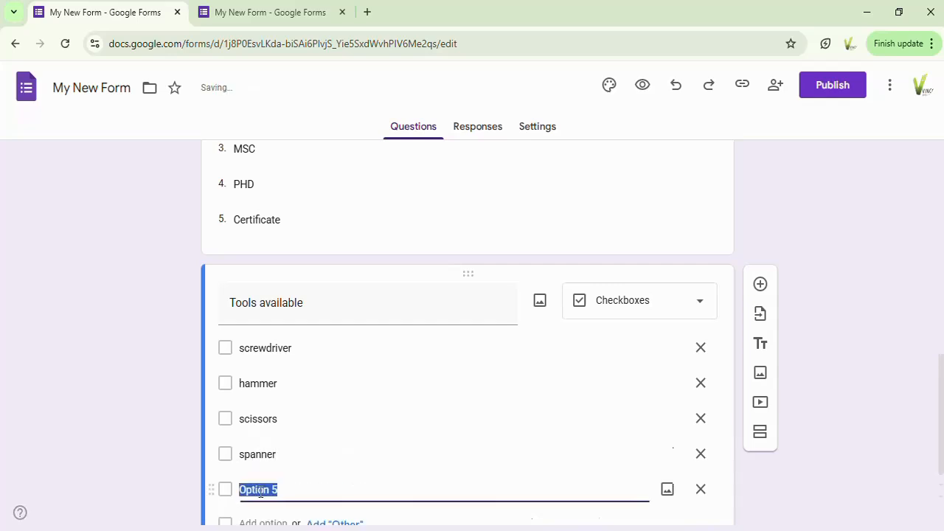
{"action": "type", "text": "telescope"}
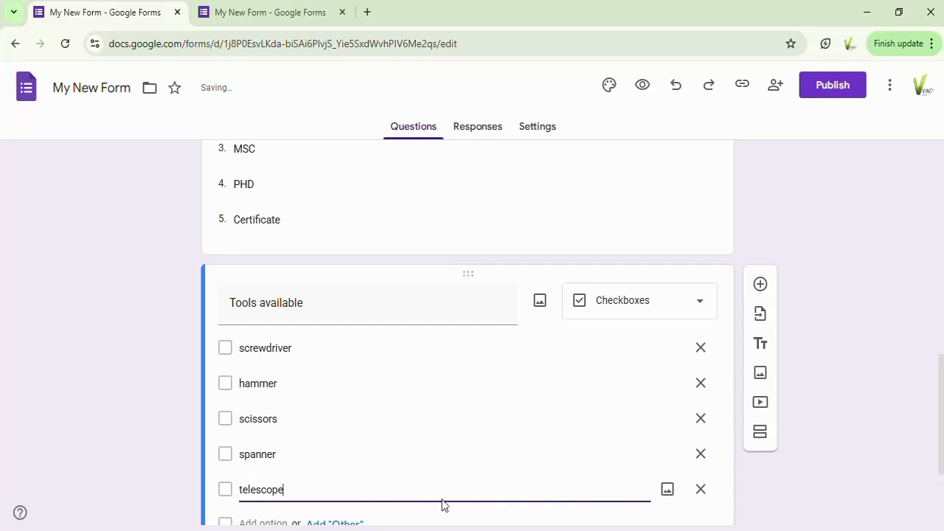
{"action": "left_click_drag", "start_coordinate": [942, 397], "coordinate": [933, 468]}
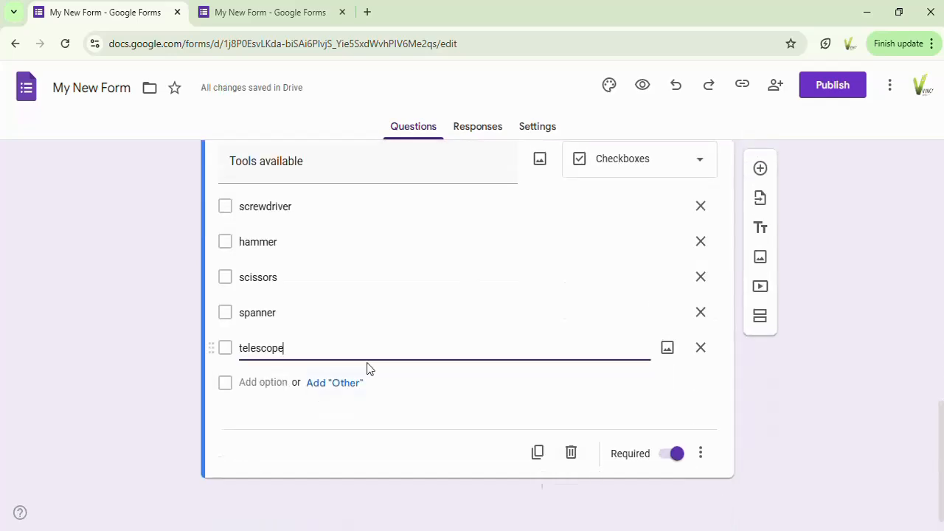
{"action": "left_click", "coordinate": [332, 384]}
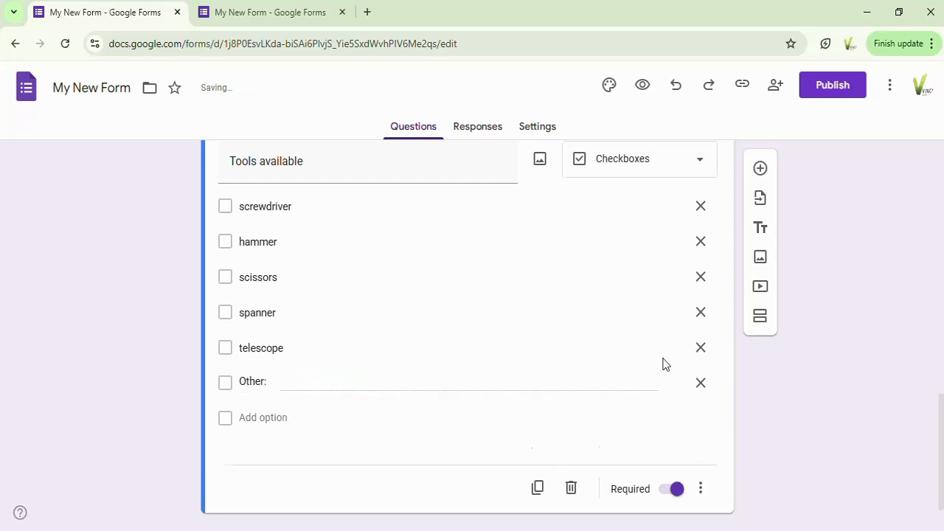
Step: Open the form preview and tick screwdriver, hammer, scissors and telescope under Tools available
{"action": "left_click", "coordinate": [643, 86]}
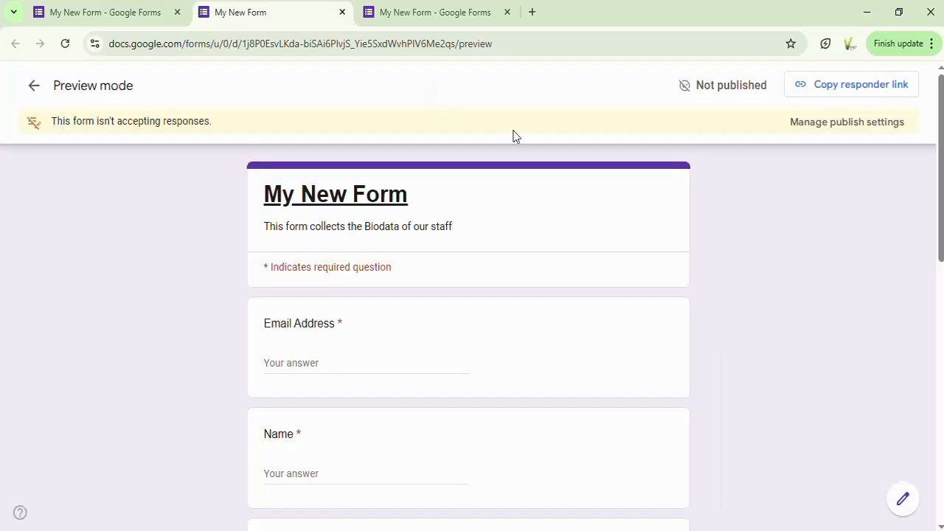
{"action": "left_click_drag", "start_coordinate": [940, 157], "coordinate": [939, 378]}
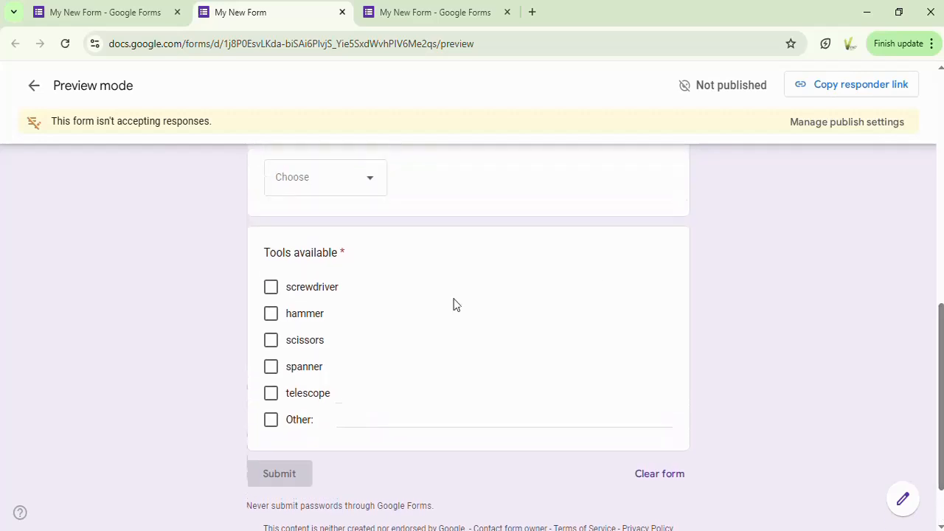
{"action": "left_click", "coordinate": [271, 290]}
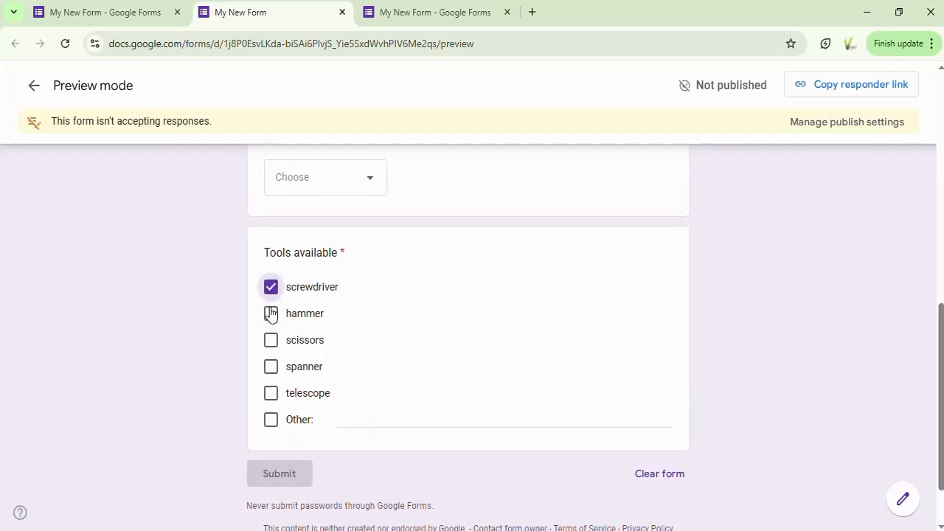
{"action": "left_click", "coordinate": [272, 313]}
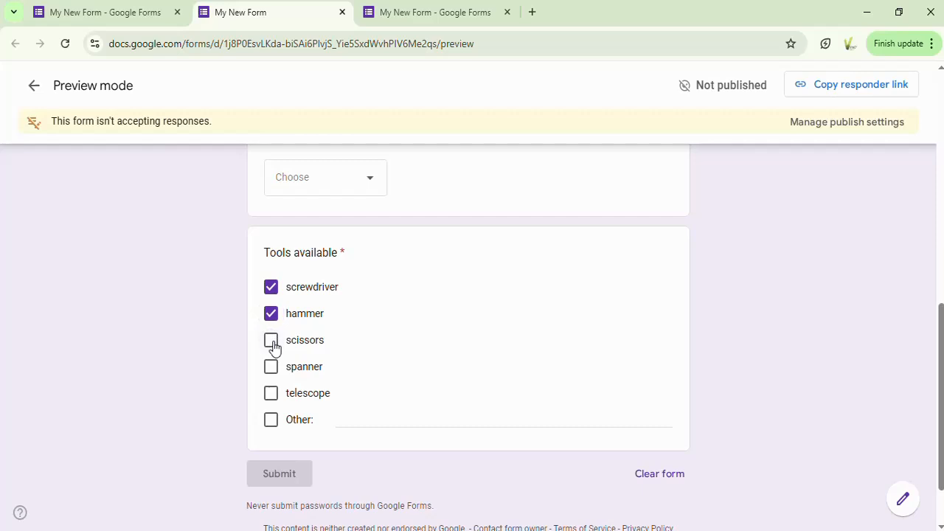
{"action": "left_click", "coordinate": [271, 341]}
{"action": "left_click", "coordinate": [273, 396]}
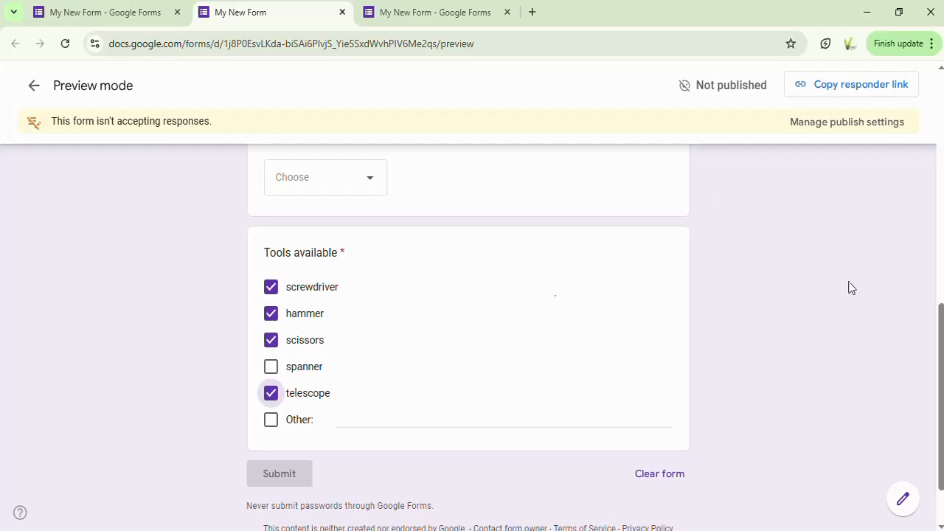
Step: Choose MSC as the Qualification in the preview and try the Gender answers Male and Female
{"action": "left_click_drag", "start_coordinate": [940, 322], "coordinate": [940, 259]}
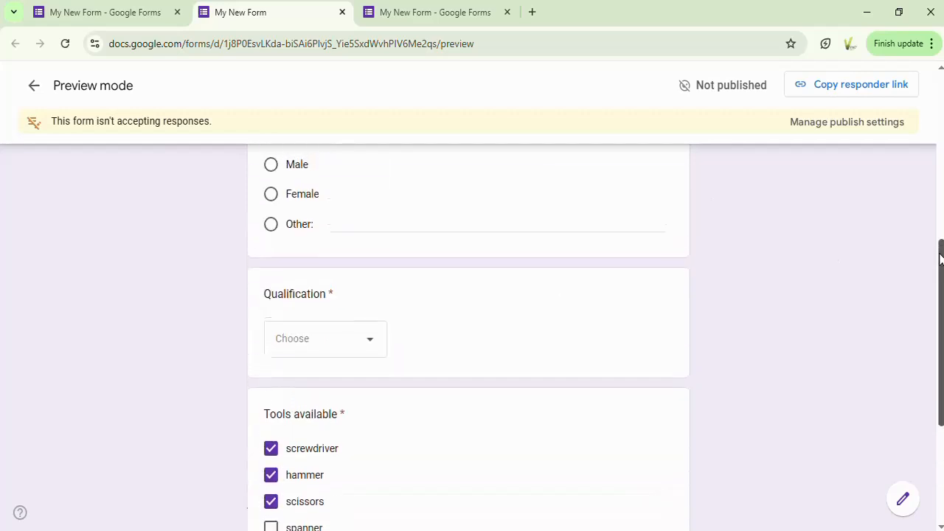
{"action": "left_click", "coordinate": [371, 351]}
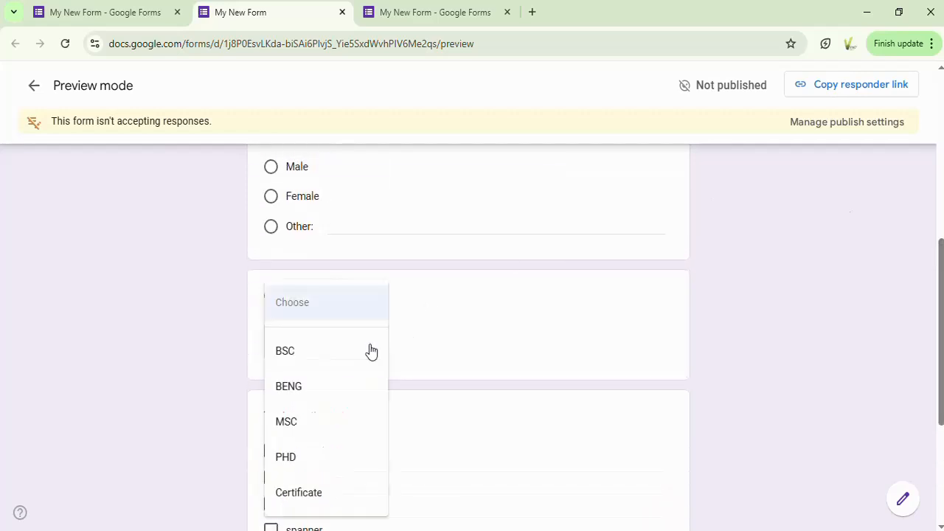
{"action": "left_click", "coordinate": [281, 421]}
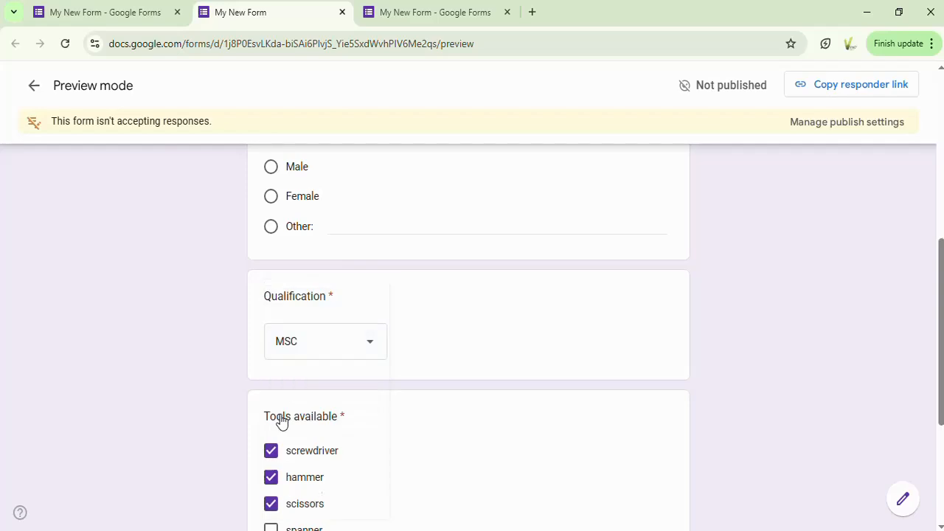
{"action": "left_click", "coordinate": [270, 168]}
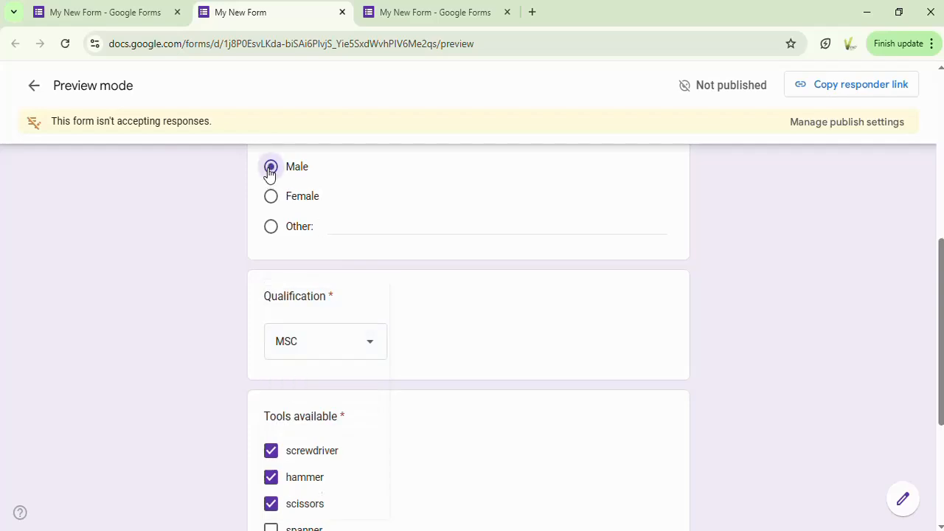
{"action": "left_click_drag", "start_coordinate": [942, 260], "coordinate": [940, 219]}
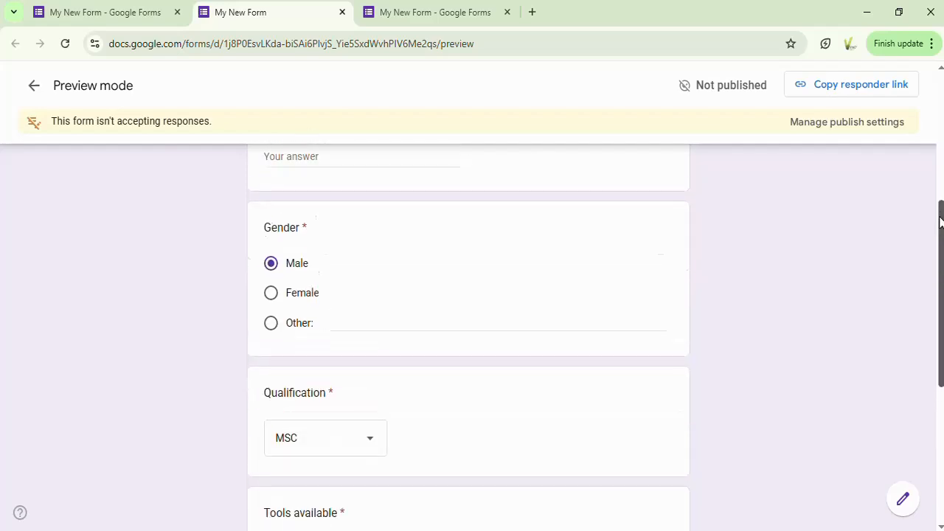
{"action": "left_click", "coordinate": [269, 296]}
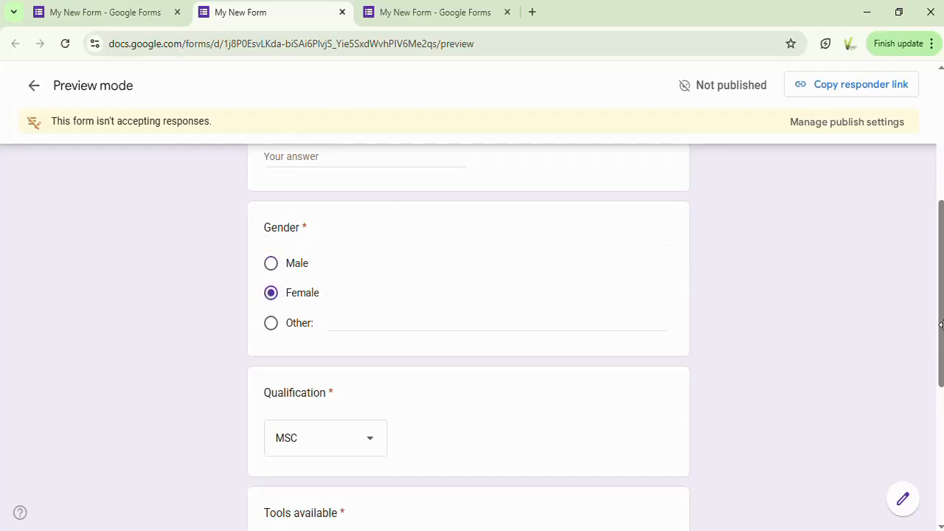
Step: Under Tools available in the preview, tick spanner and Other, untick scissors and telescope, and return to the form editor
{"action": "left_click_drag", "start_coordinate": [941, 325], "coordinate": [941, 458]}
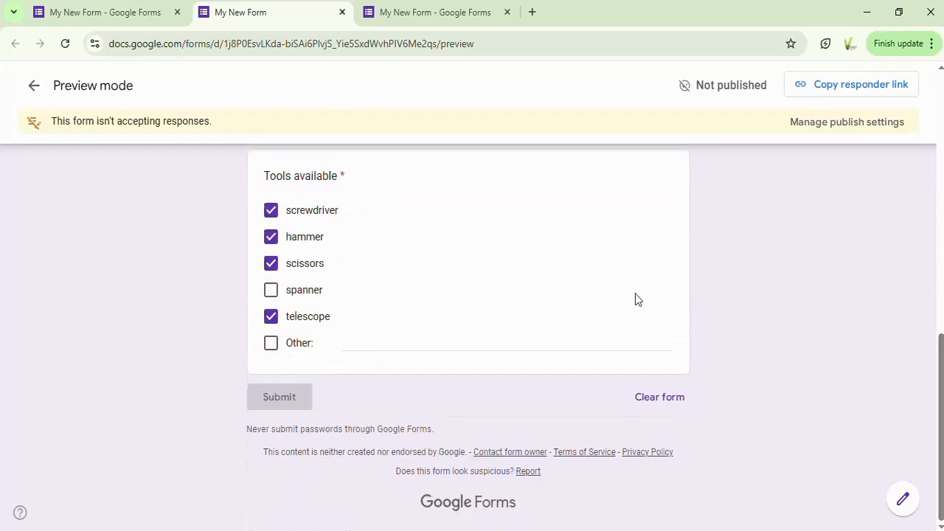
{"action": "left_click", "coordinate": [271, 290]}
{"action": "left_click", "coordinate": [270, 264]}
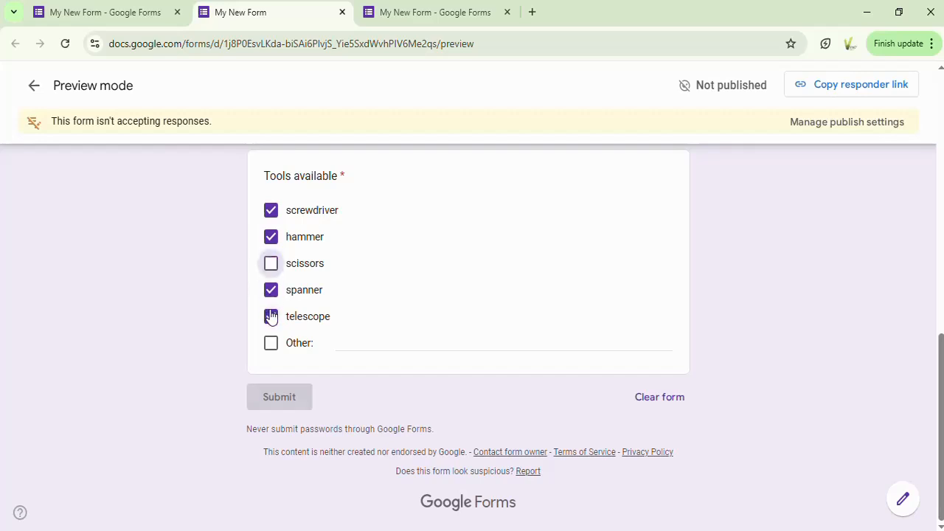
{"action": "left_click", "coordinate": [270, 316]}
{"action": "left_click", "coordinate": [271, 345]}
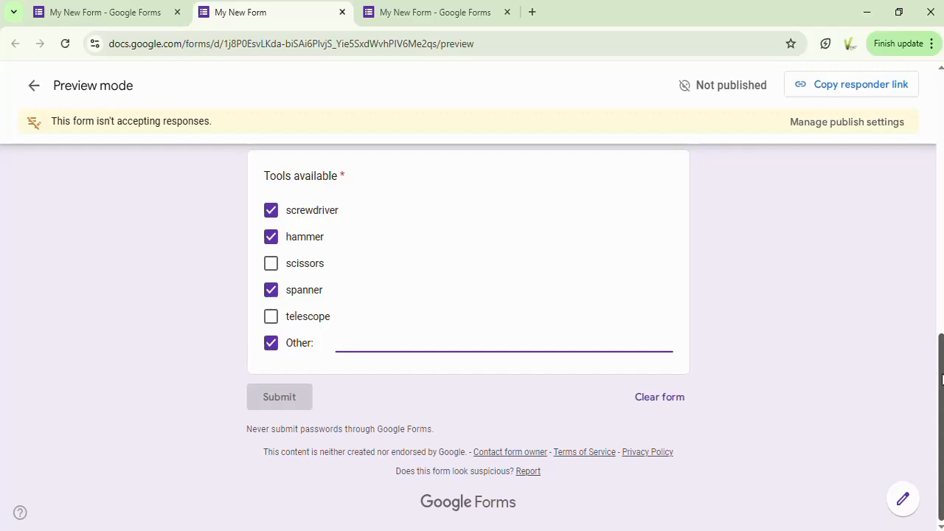
{"action": "left_click_drag", "start_coordinate": [942, 379], "coordinate": [942, 113]}
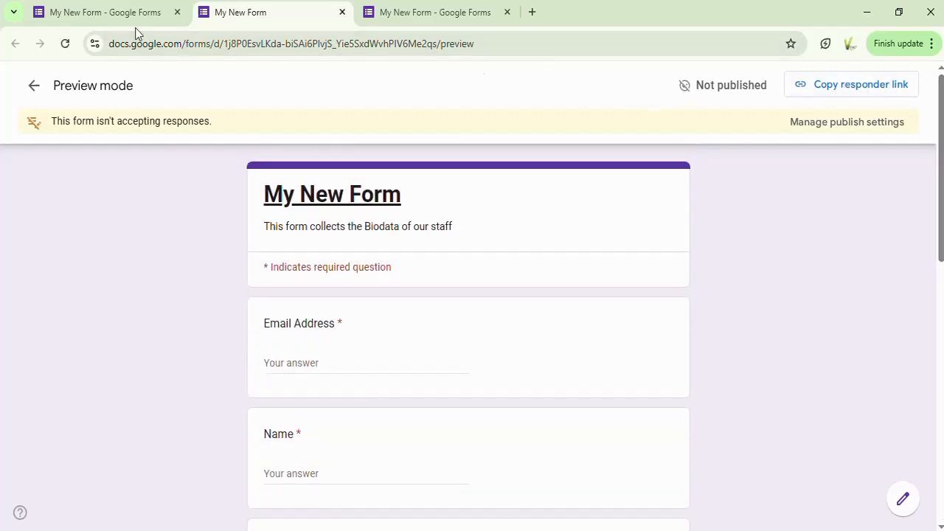
{"action": "left_click", "coordinate": [104, 15]}
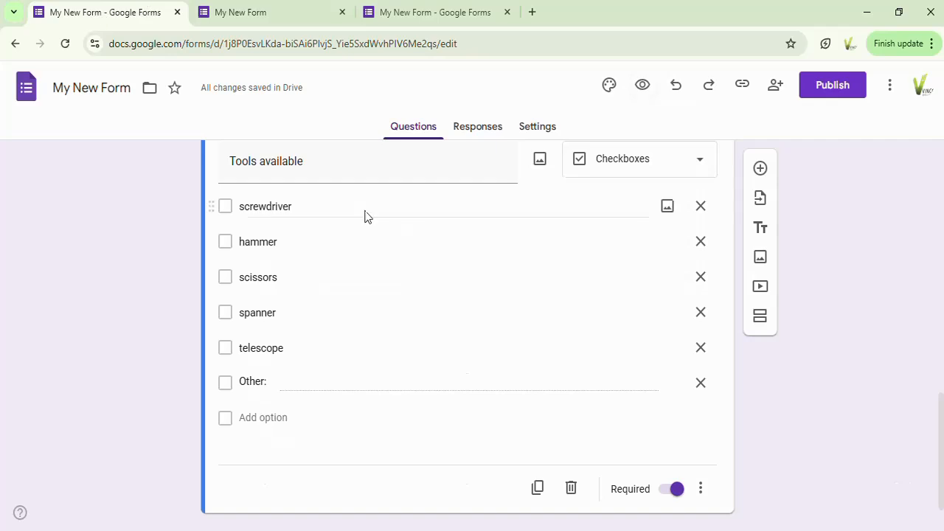